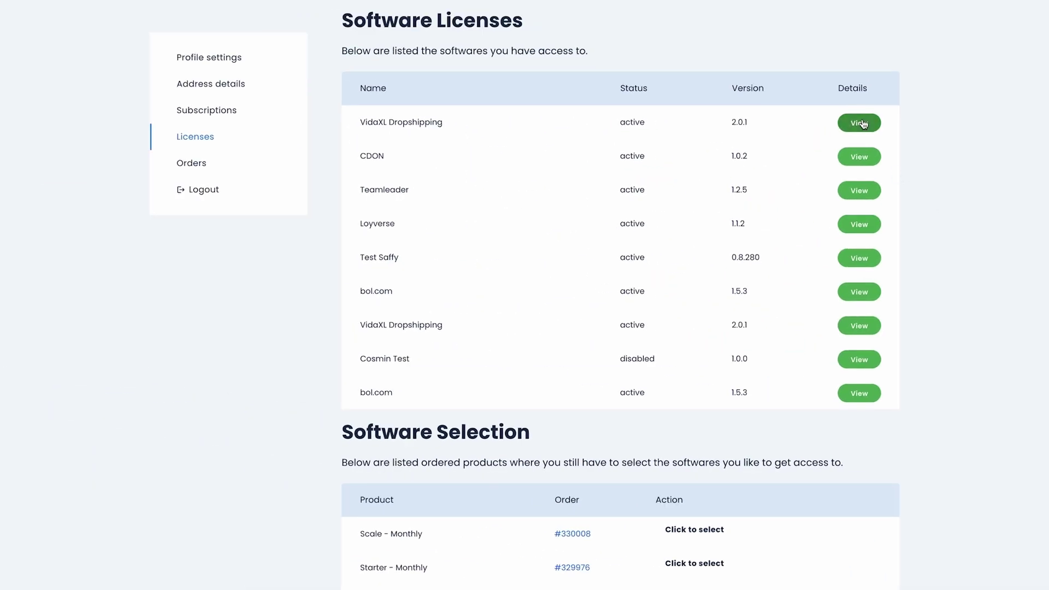
Open the details of the first VidaXL Dropshipping license and select its license key.
left_click(862, 124)
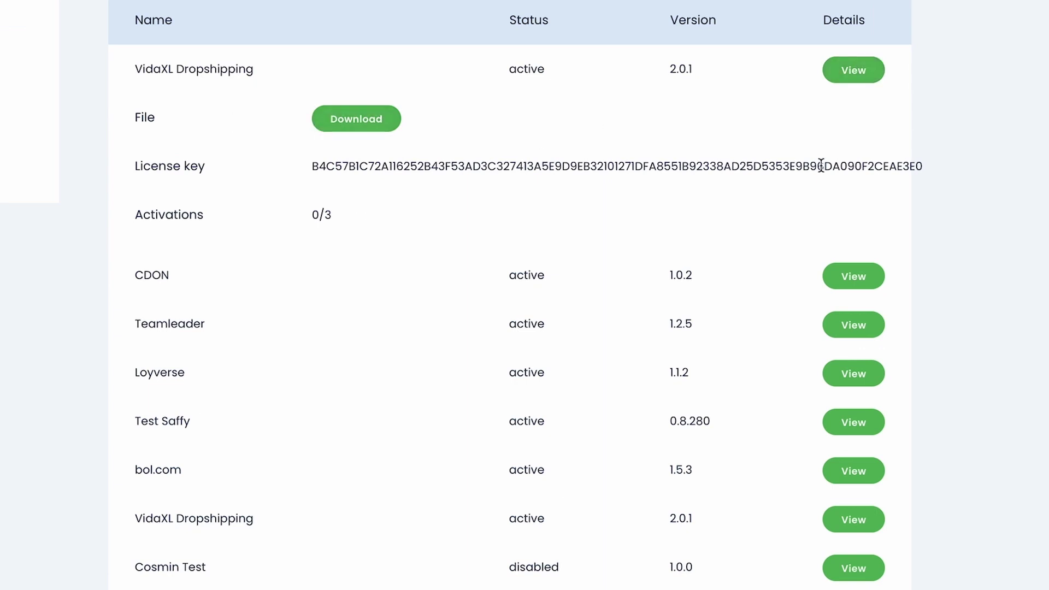
left_click_drag(316, 166, 921, 169)
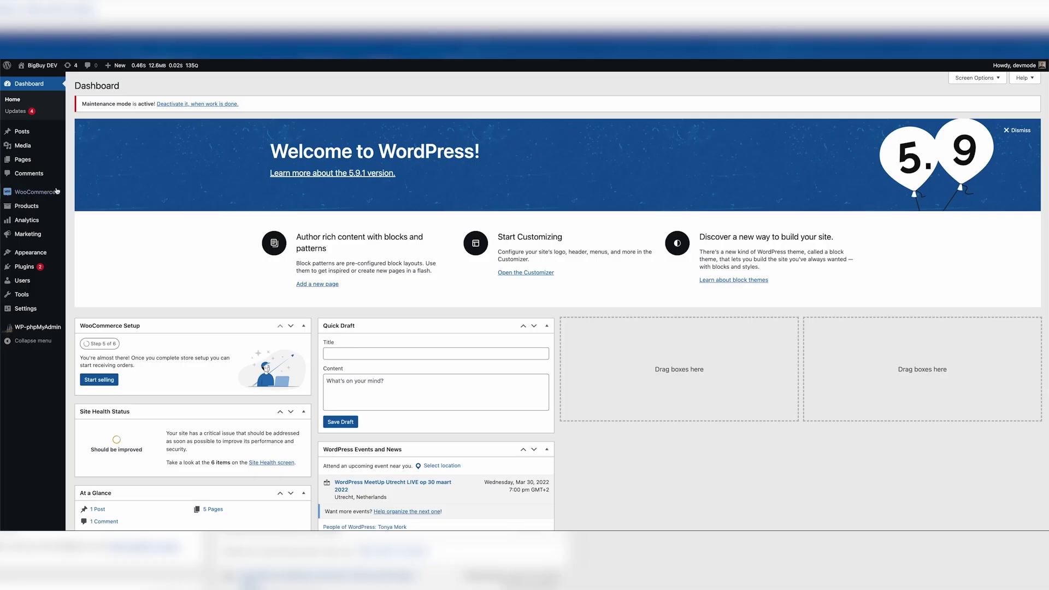
Open the BigBuy settings within the WooCommerce settings of the WordPress shop.
mouse_move(49, 192)
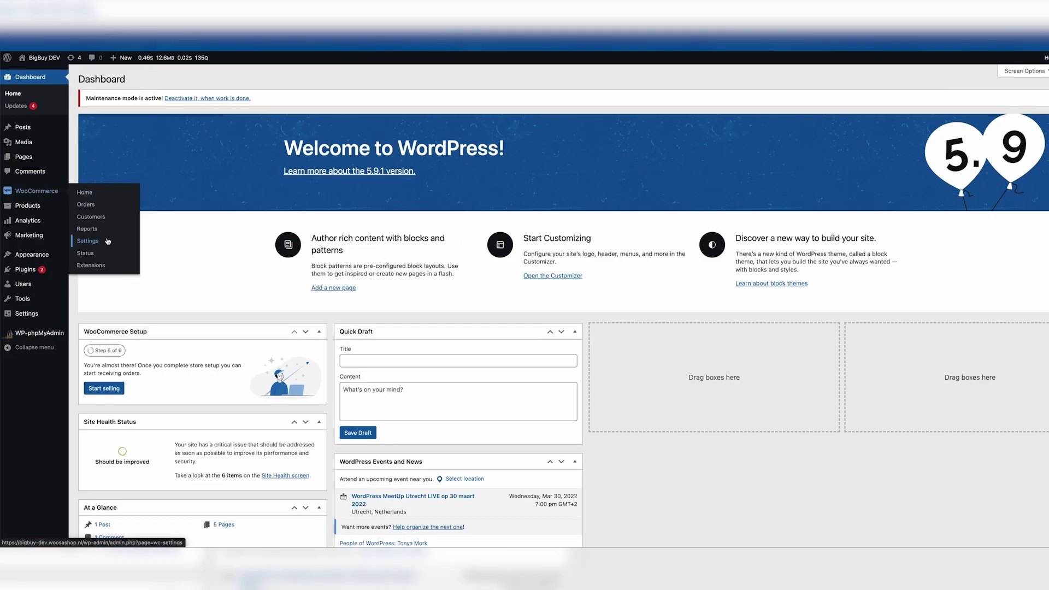
left_click(102, 239)
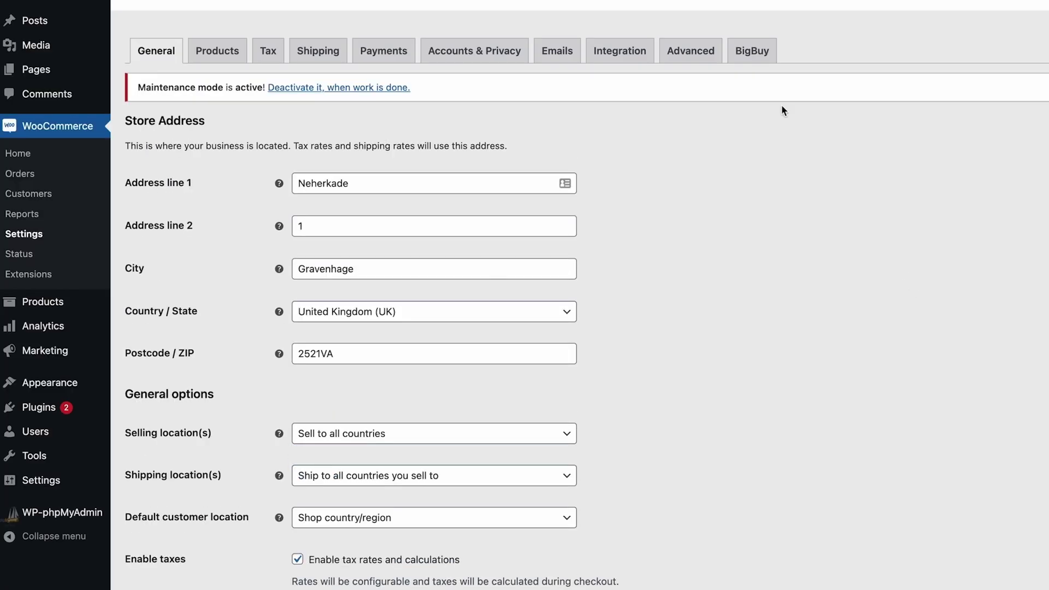
left_click(751, 51)
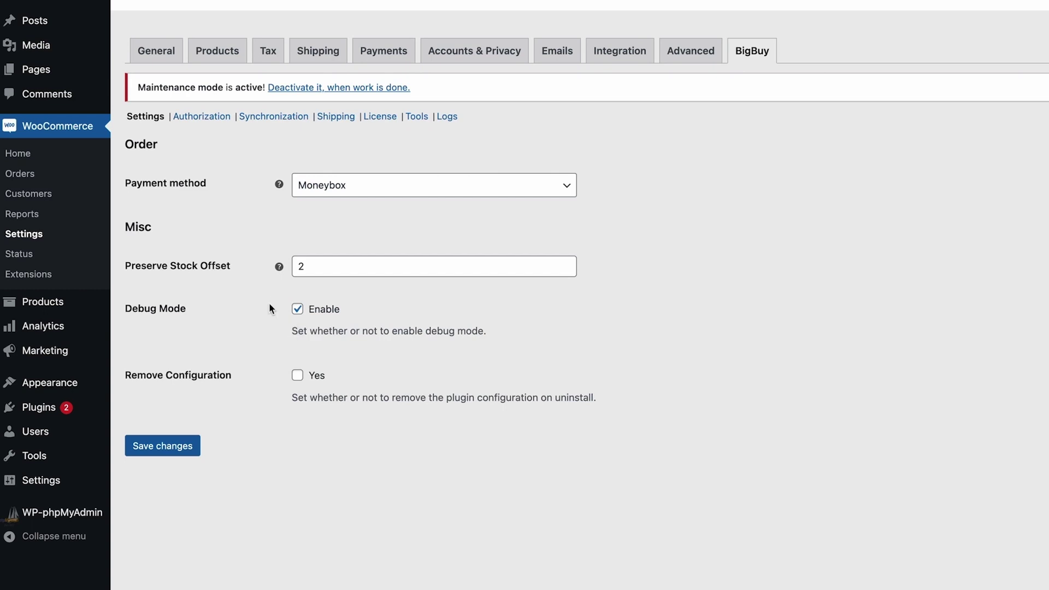
Check the available order payment methods and the Preserve Stock Offset field in the BigBuy settings.
left_click(390, 186)
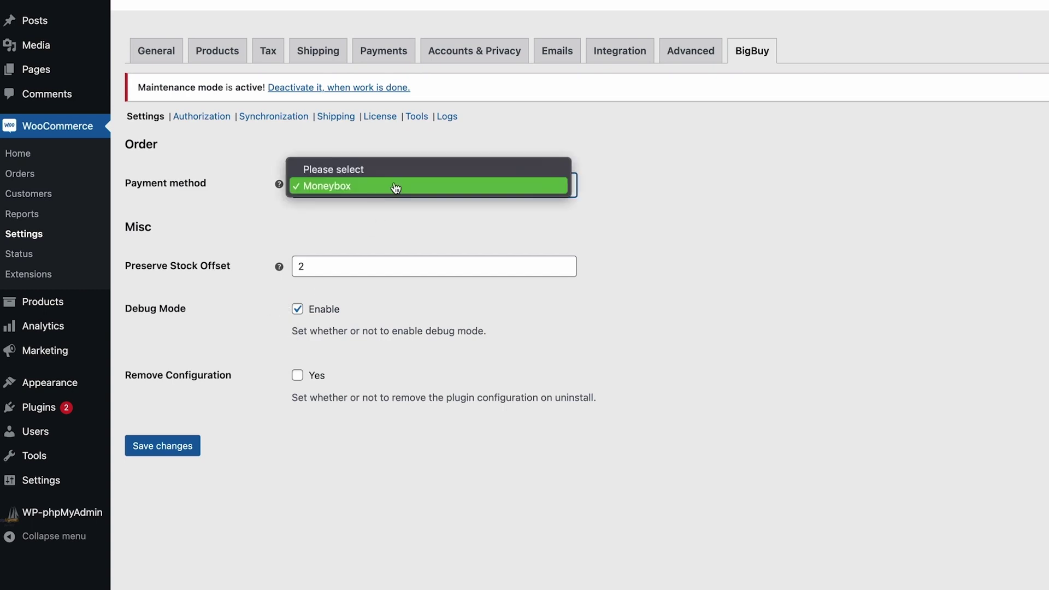
left_click(633, 191)
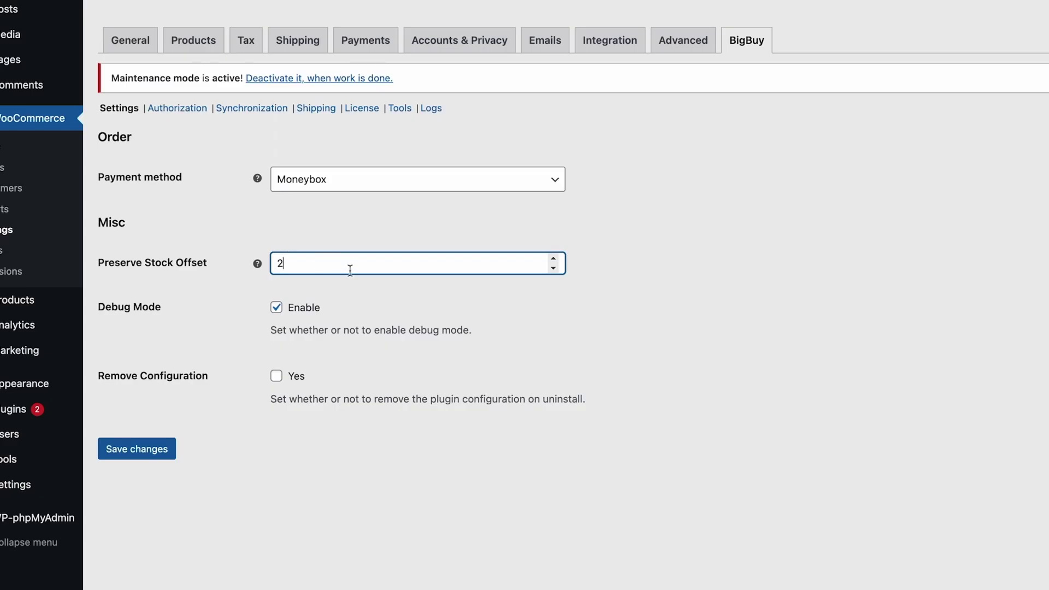
left_click(633, 299)
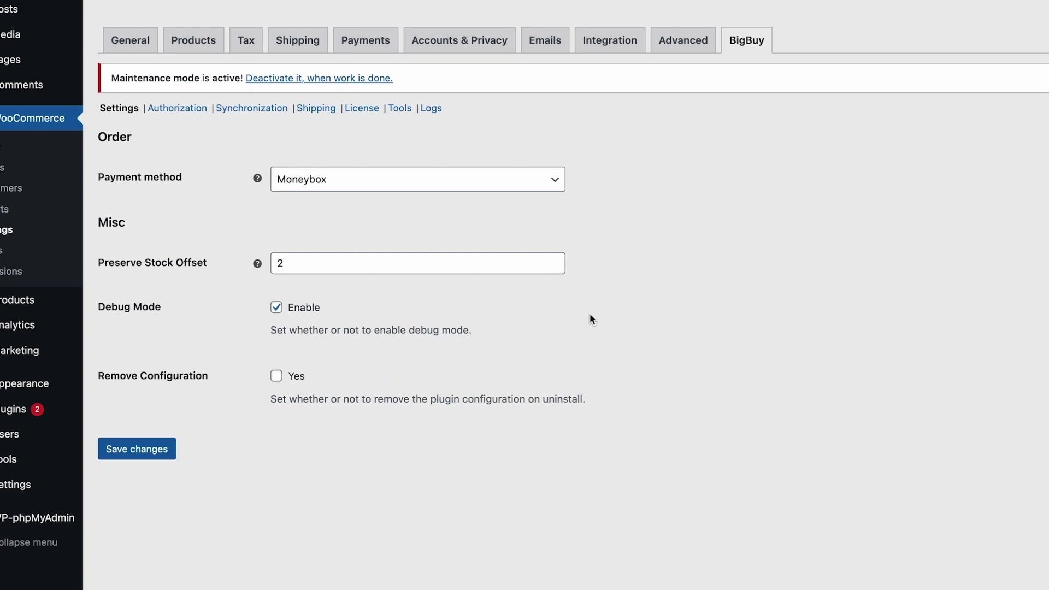
left_click(329, 265)
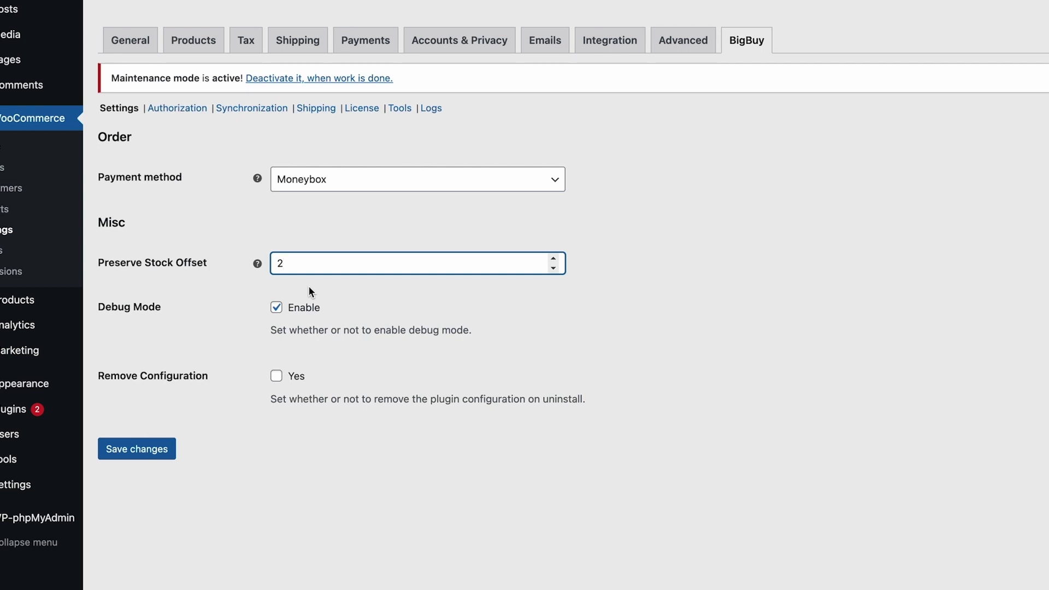
View the BigBuy authorization settings with the API key field.
left_click(177, 108)
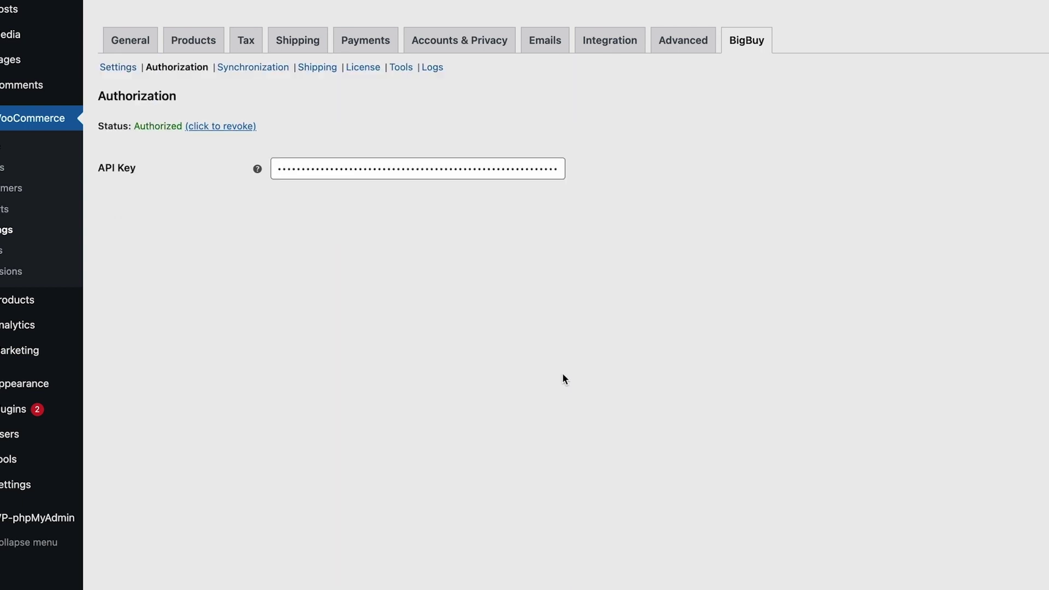
left_click(277, 209)
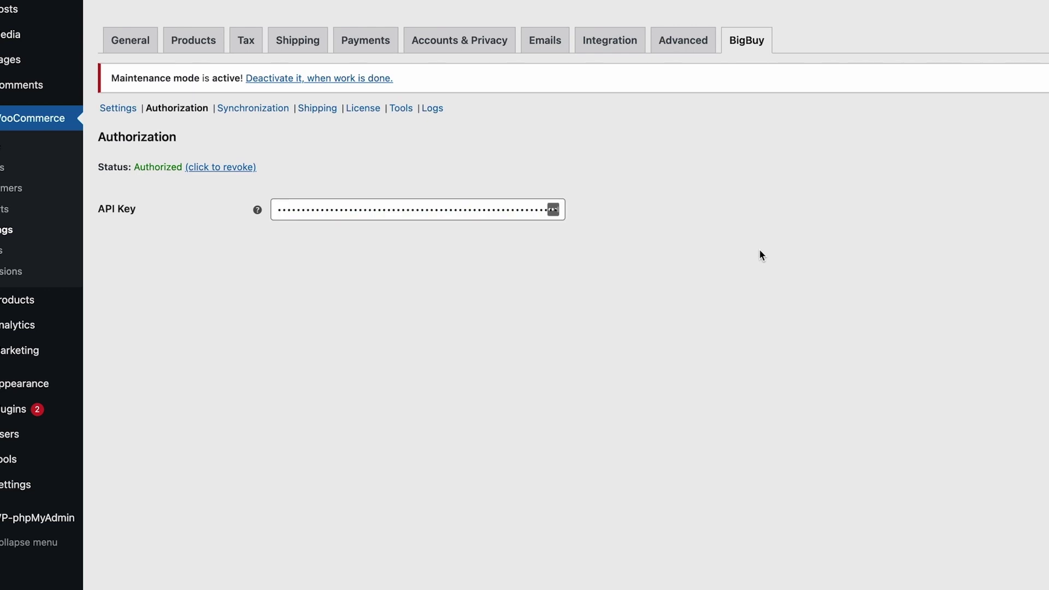
In the BigBuy shipping settings, set the shipping handling to "Use the cheapest option".
left_click(316, 107)
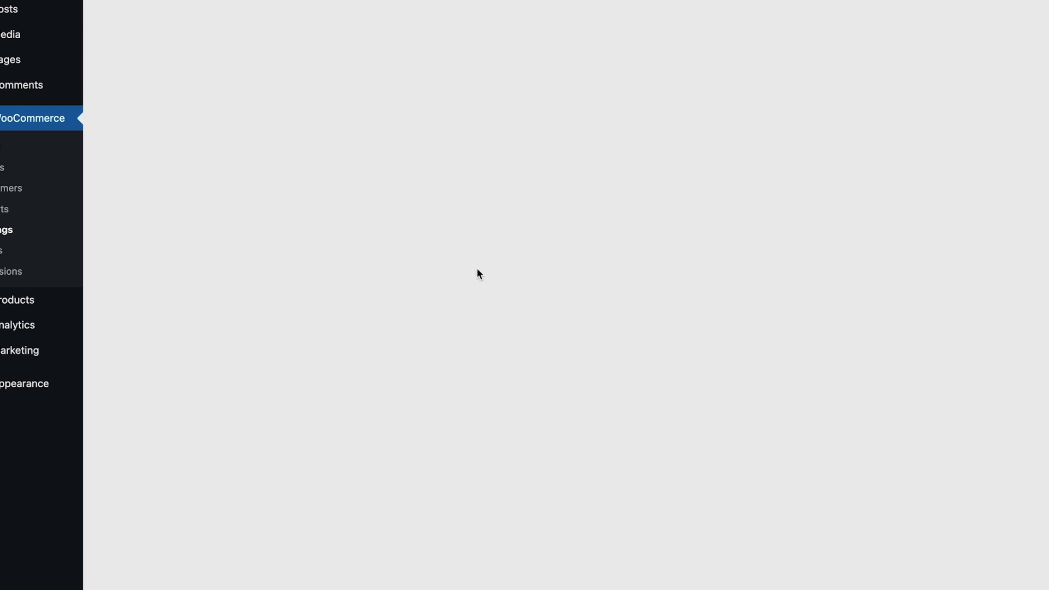
scroll(481, 270, "down", 3)
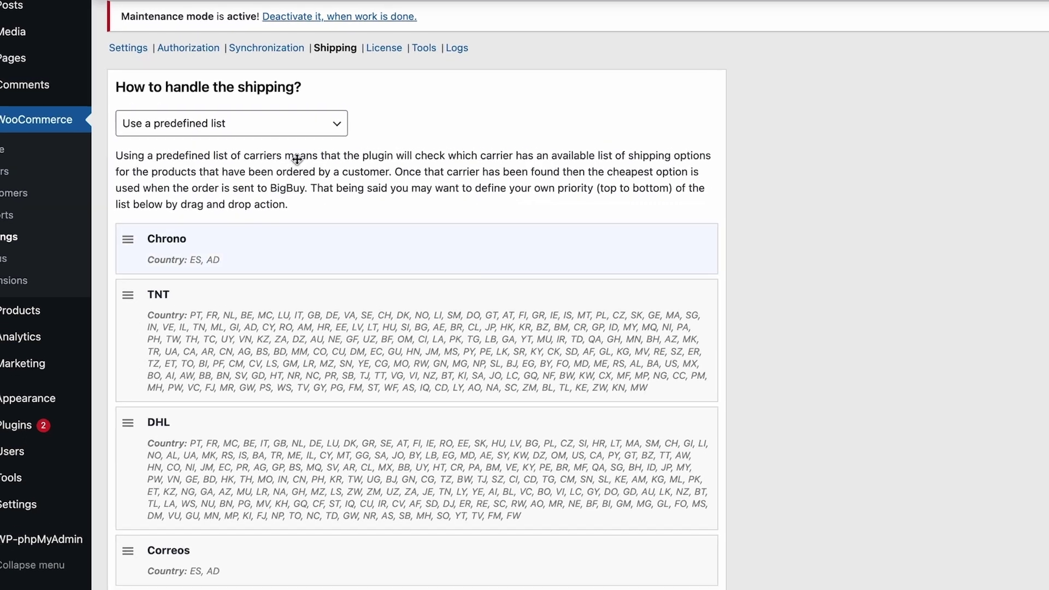
left_click(289, 125)
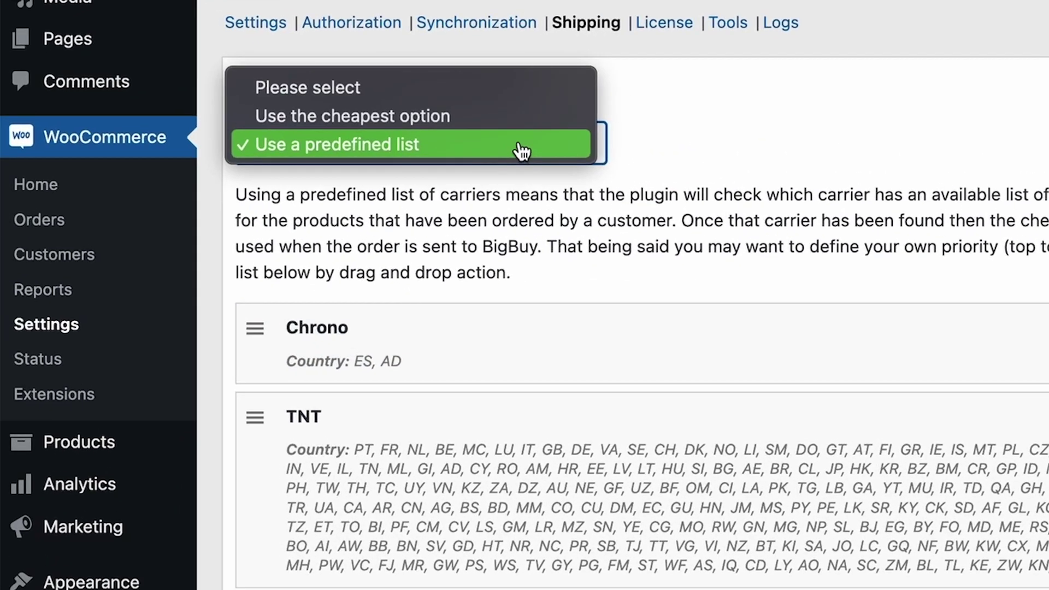
left_click(467, 117)
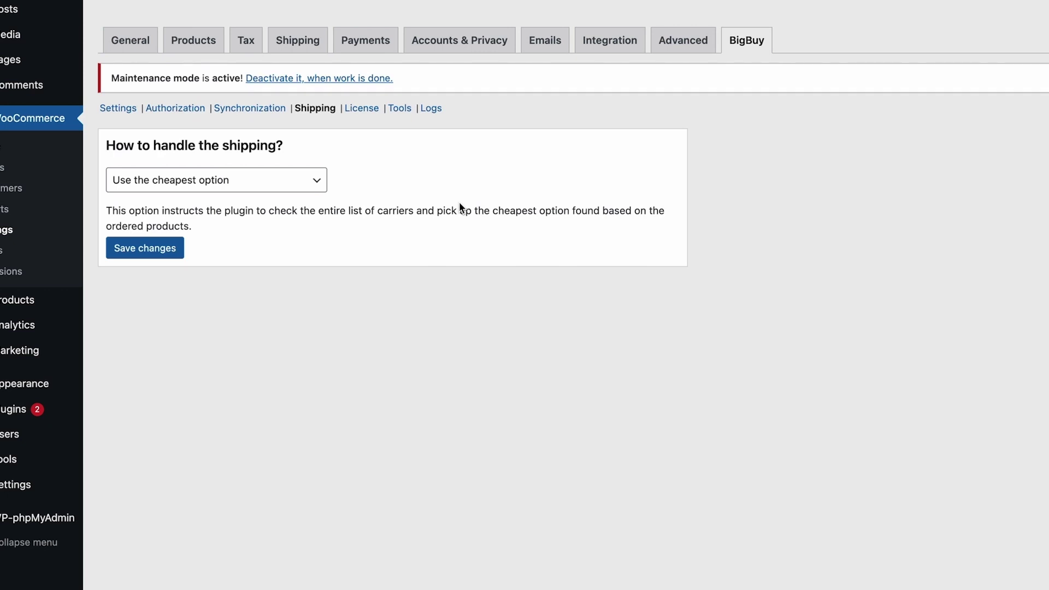
Set the shipping handling to "Use a predefined list" and move a lower carrier to the top of the priority list.
left_click(305, 185)
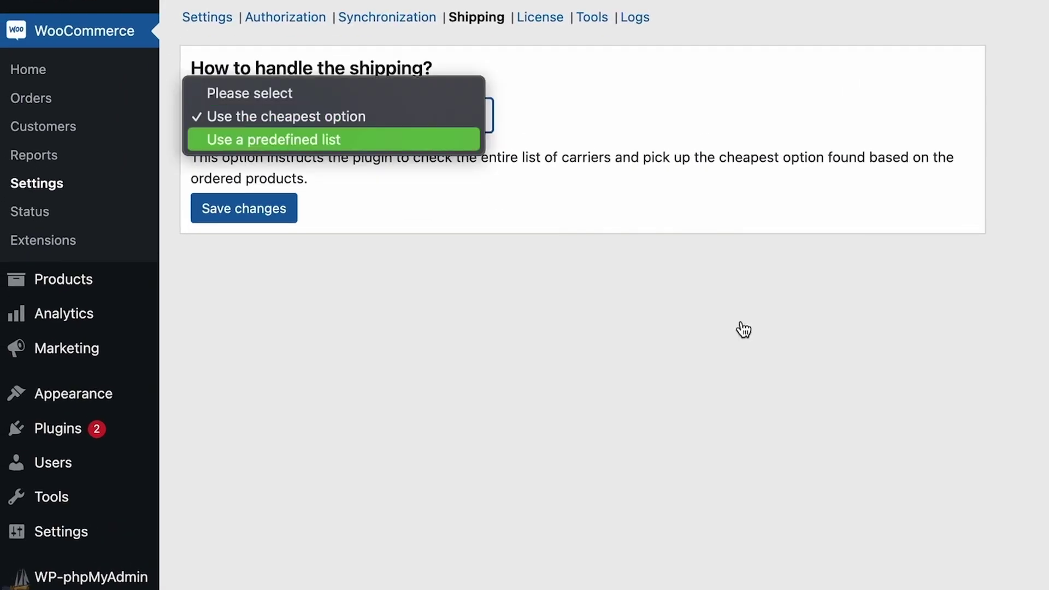
key("Return")
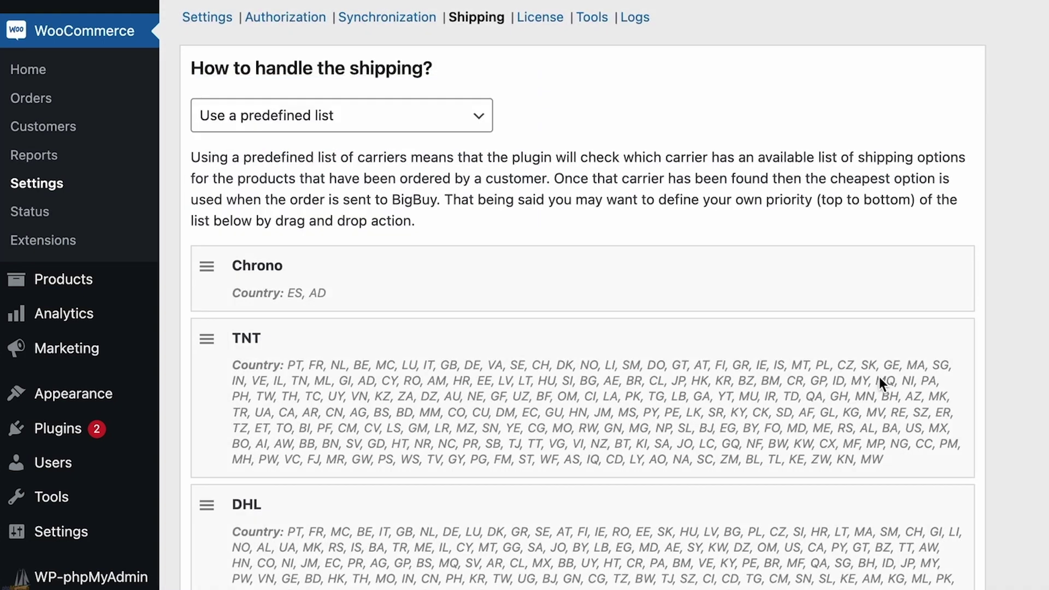
scroll(639, 389, "down", 2)
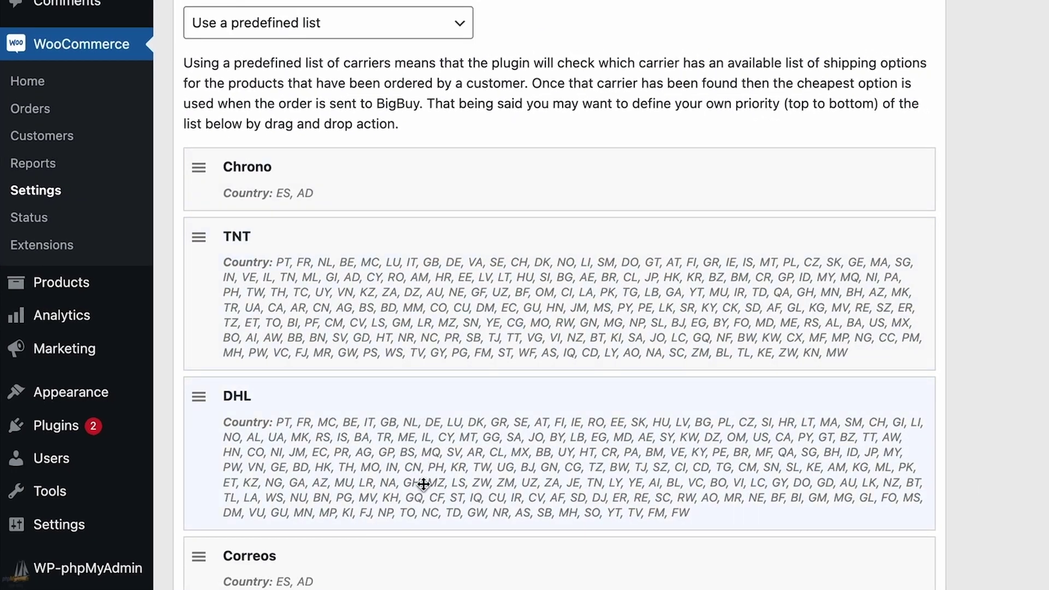
left_click_drag(199, 585, 199, 164)
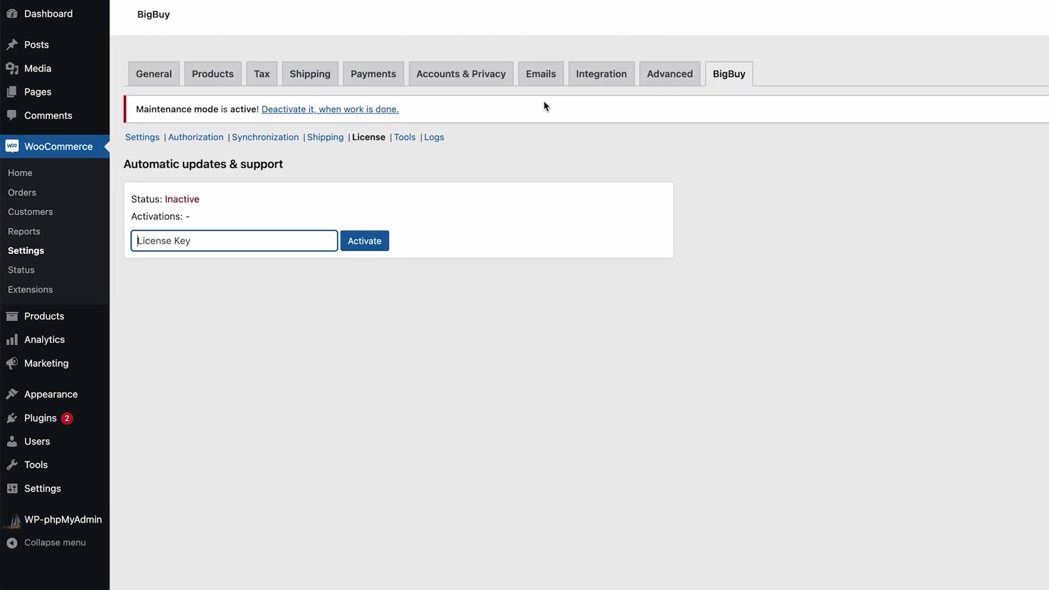
Open the BigBuy synchronization settings and look over the category list, filters, price and product information options.
left_click(265, 139)
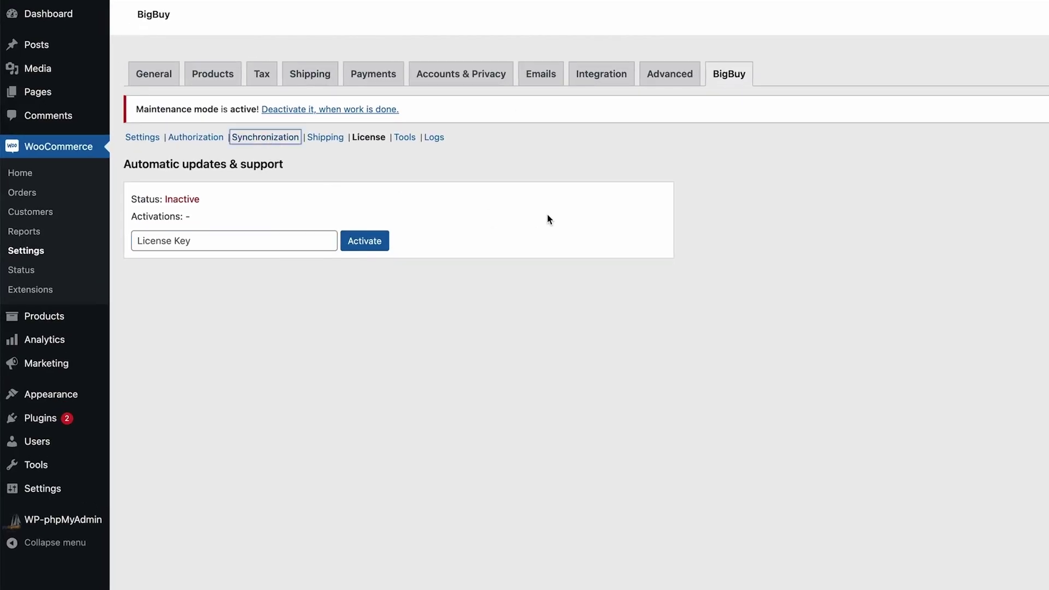
scroll(546, 327, "down", 5)
left_click(241, 548)
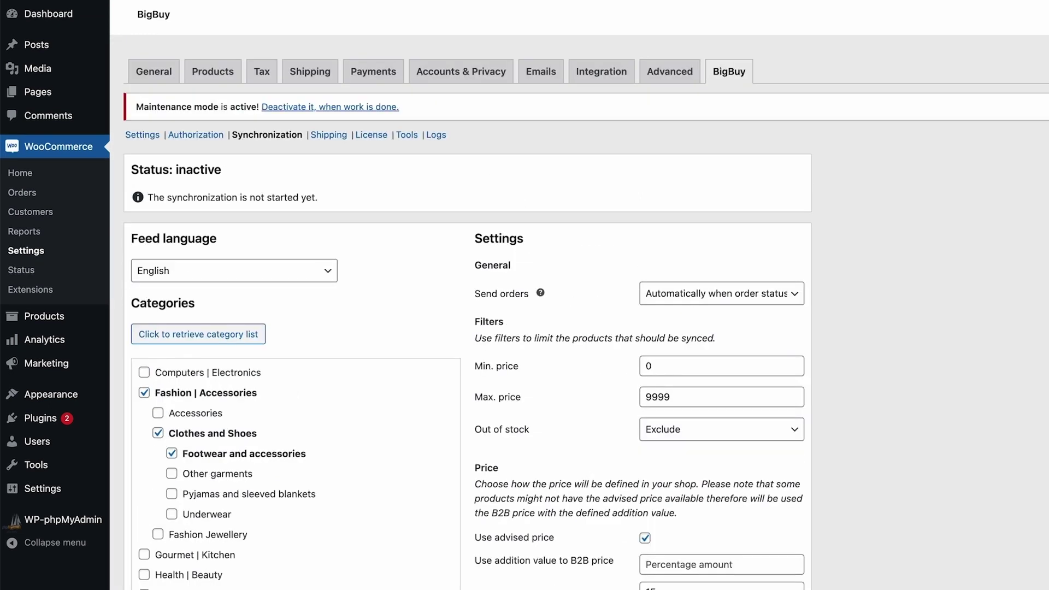
scroll(360, 405, "down", 6)
scroll(360, 405, "up", 4)
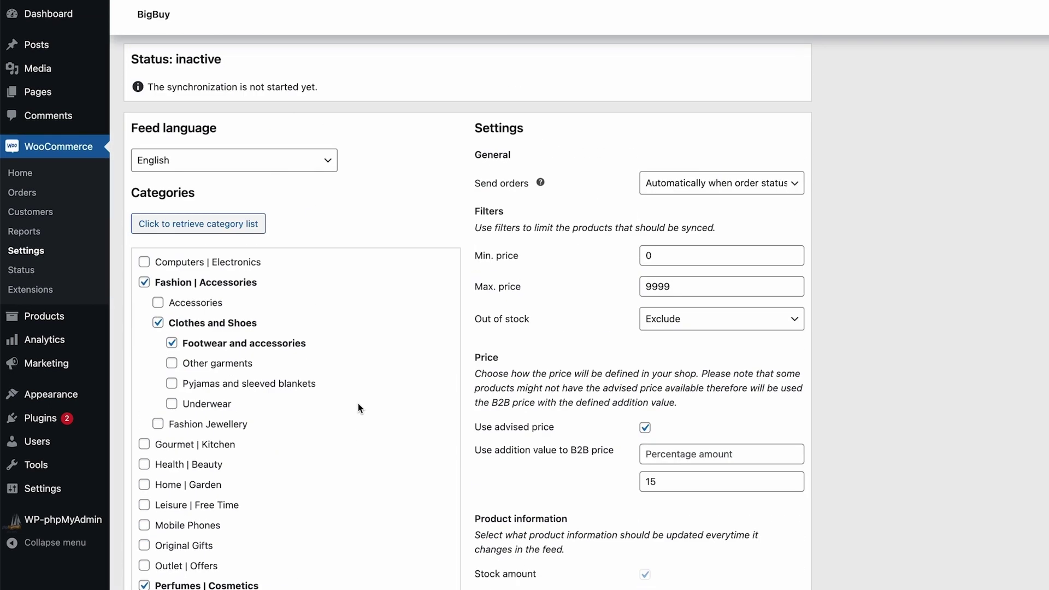
scroll(359, 407, "up", 3)
scroll(363, 416, "down", 3)
scroll(887, 435, "down", 3)
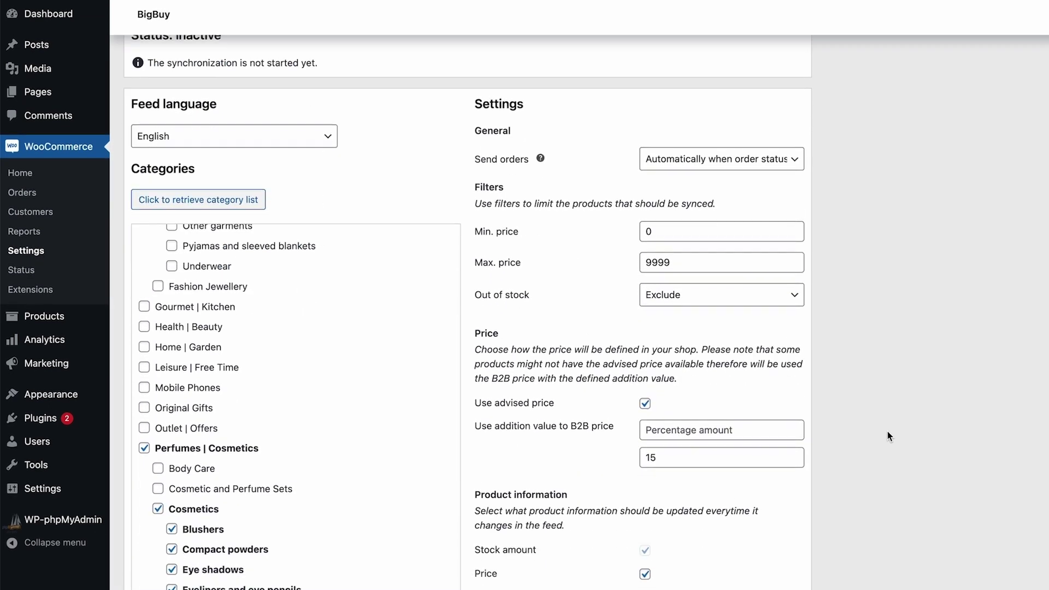
scroll(538, 435, "down", 3)
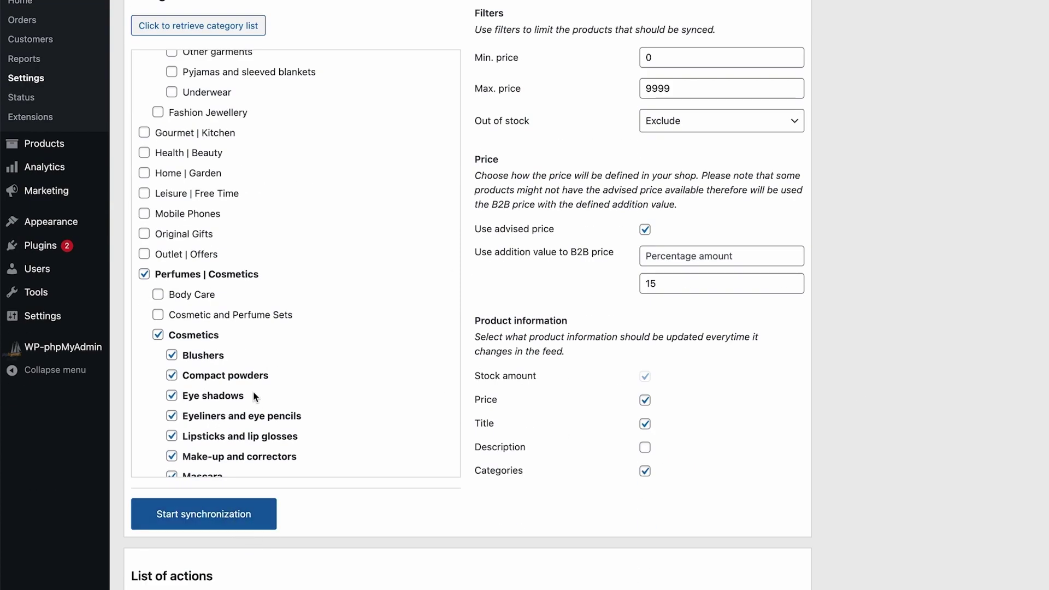
scroll(253, 330, "up", 10)
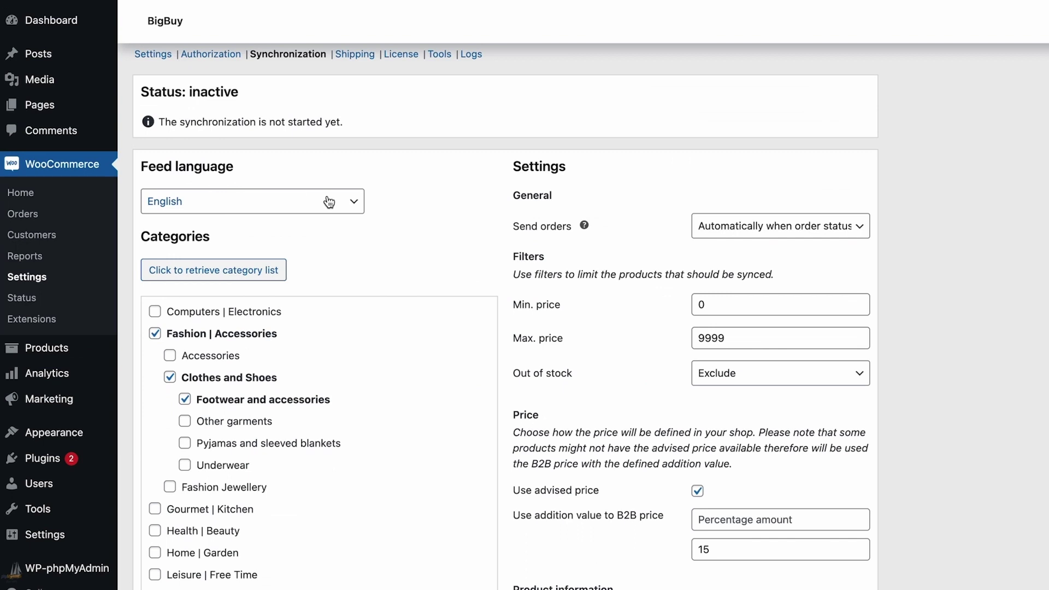
Choose English as the feed language and clear the Fashion | Accessories and Perfumes | Cosmetics categories.
left_click(330, 202)
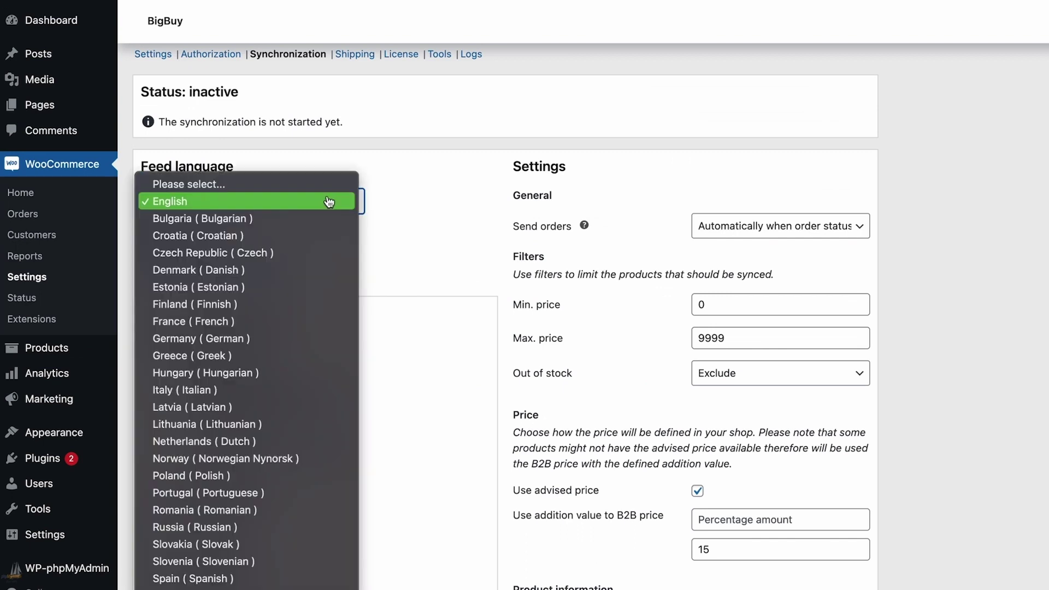
left_click(330, 202)
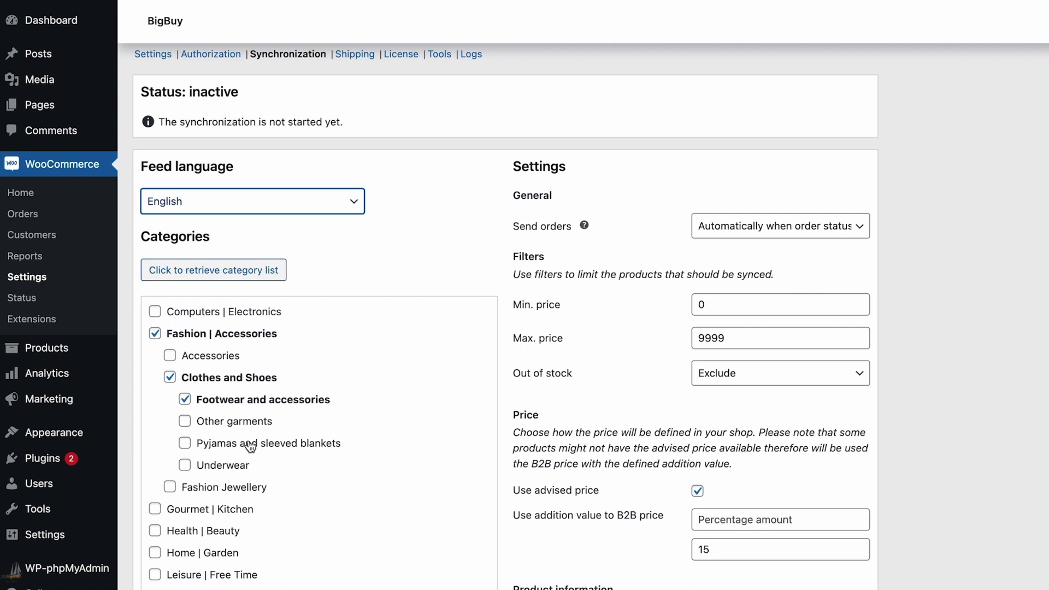
left_click(154, 334)
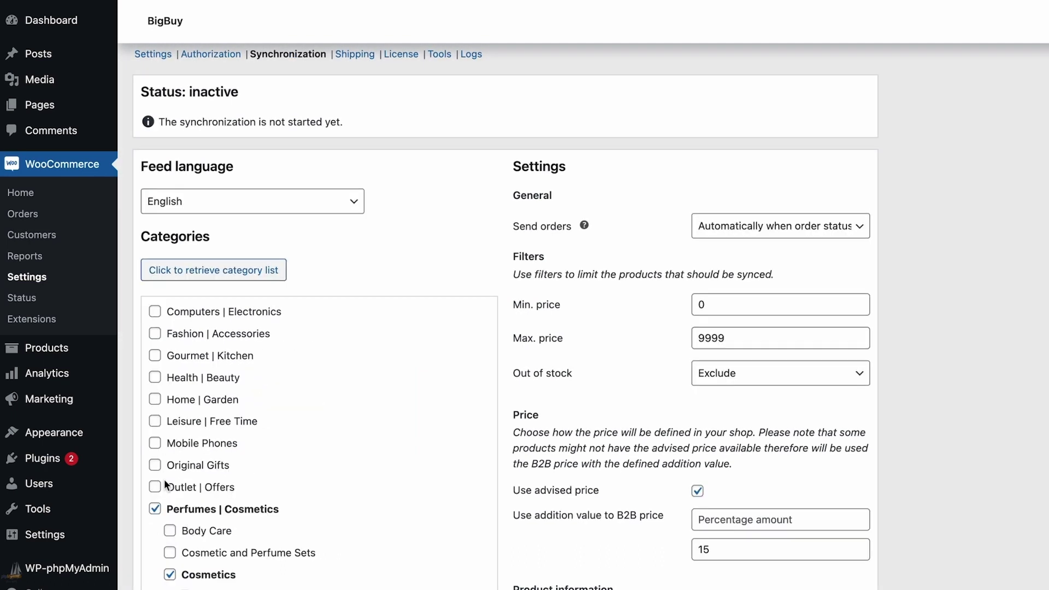
left_click(154, 508)
scroll(377, 543, "down", 1)
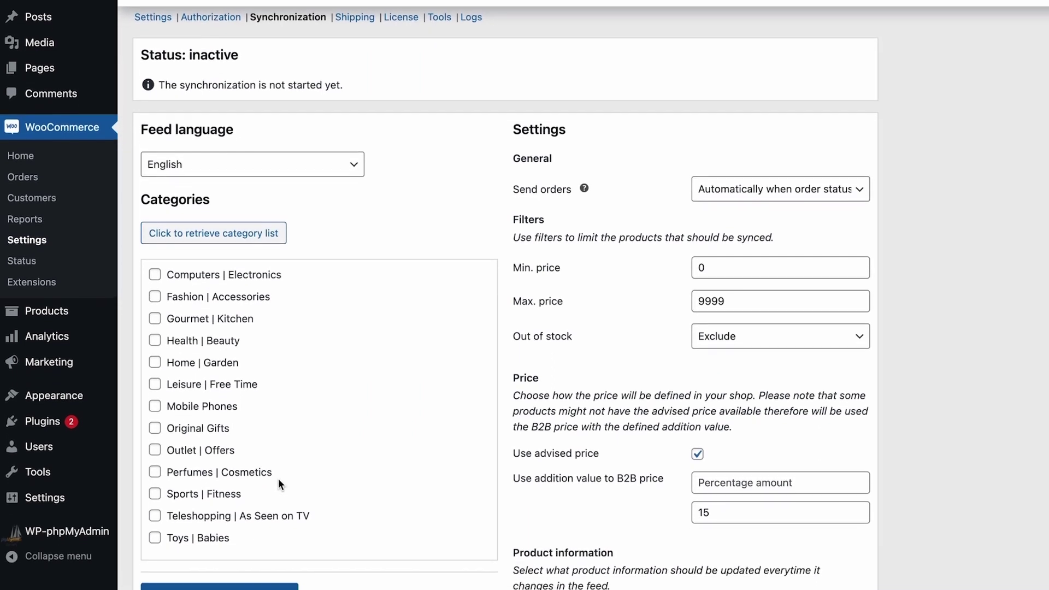
Select the Sports | Fitness category for synchronization, keeping only its Fitness and Exercise Equipment subcategory ticked.
left_click(155, 491)
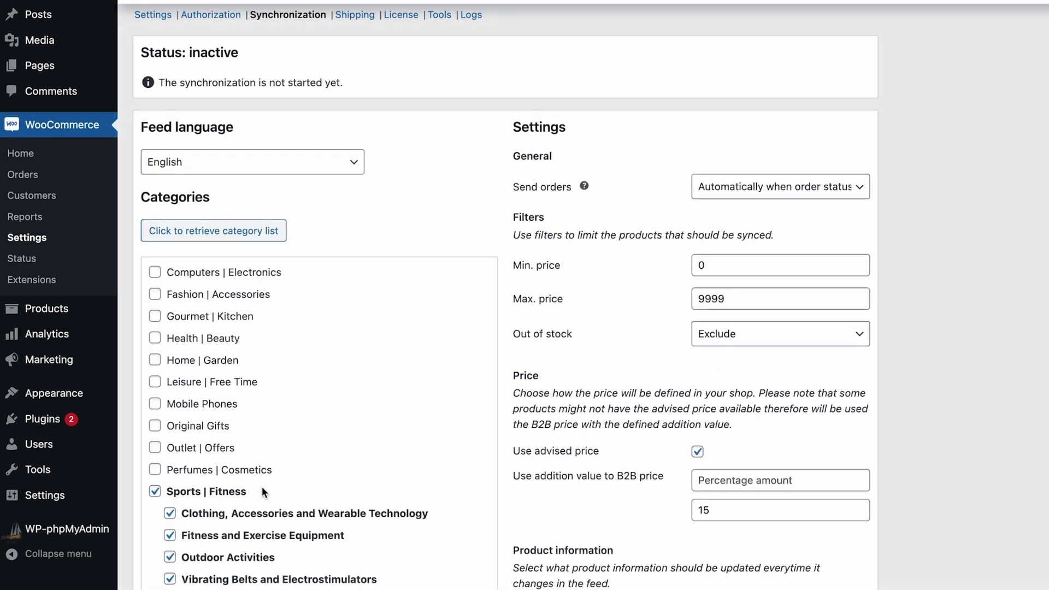
scroll(262, 489, "down", 2)
left_click(170, 439)
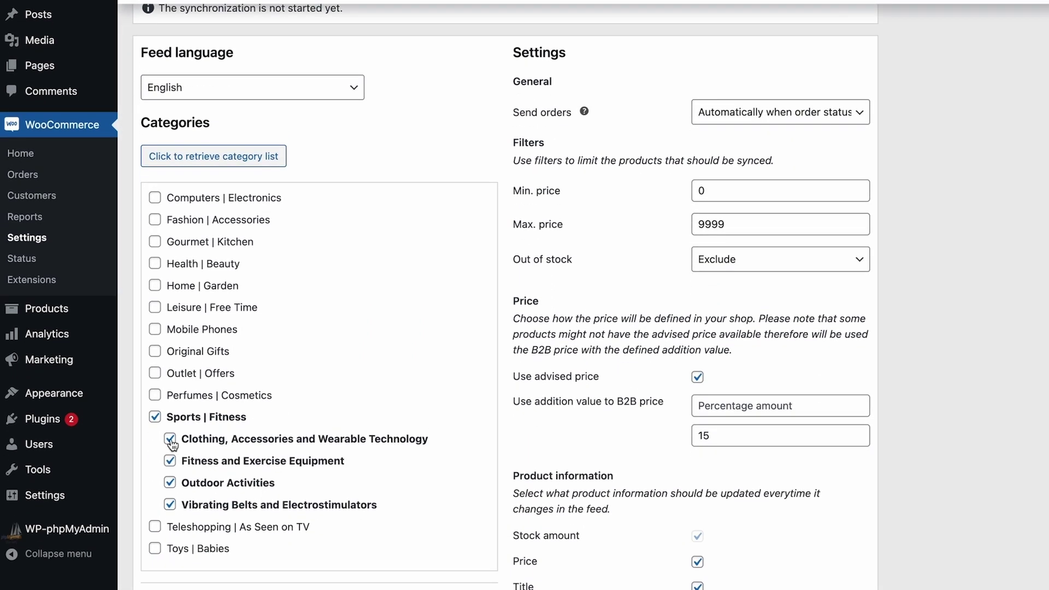
left_click(170, 482)
left_click(169, 504)
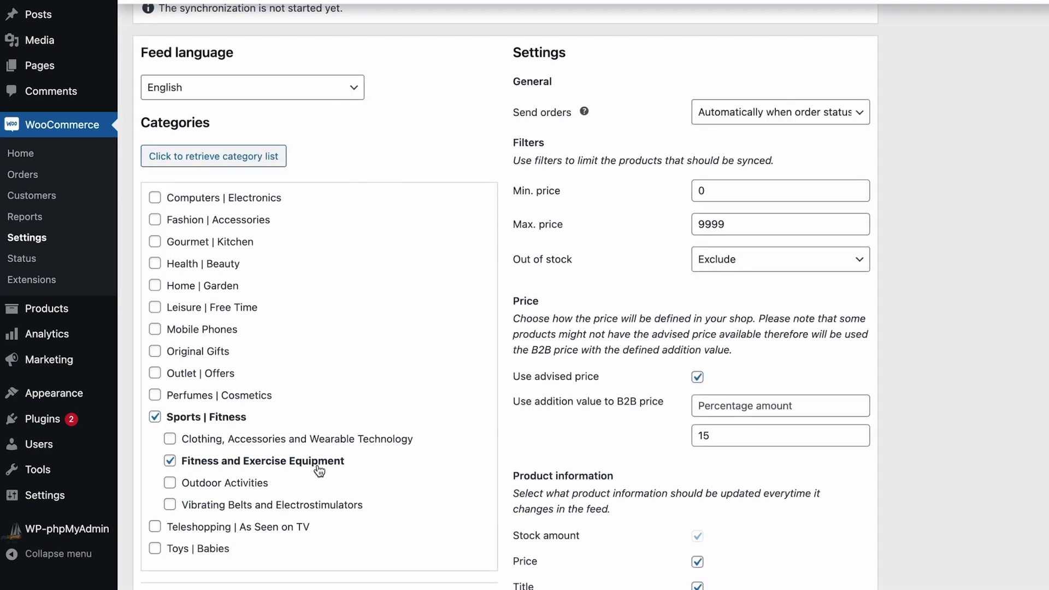
Check the options for sending orders automatically or manually in the general synchronization settings.
scroll(426, 451, "up", 2)
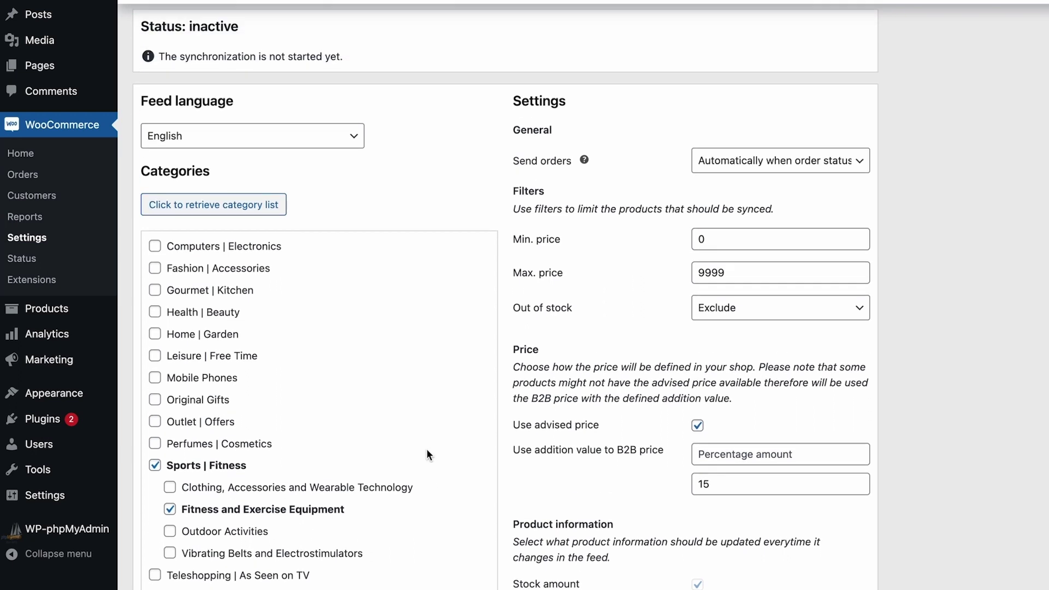
left_click(764, 116)
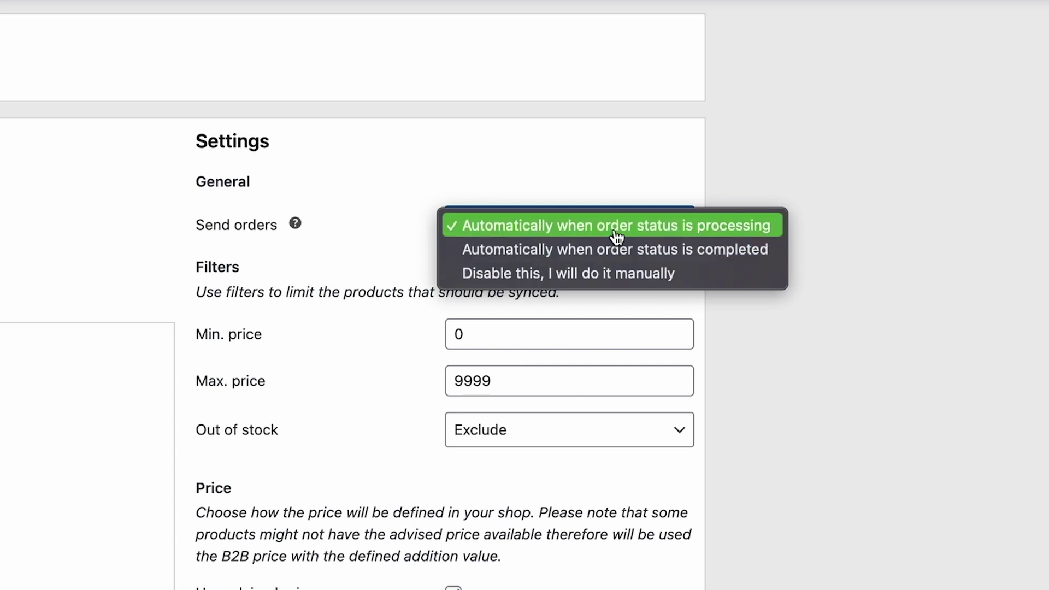
left_click(331, 273)
scroll(480, 289, "down", 2)
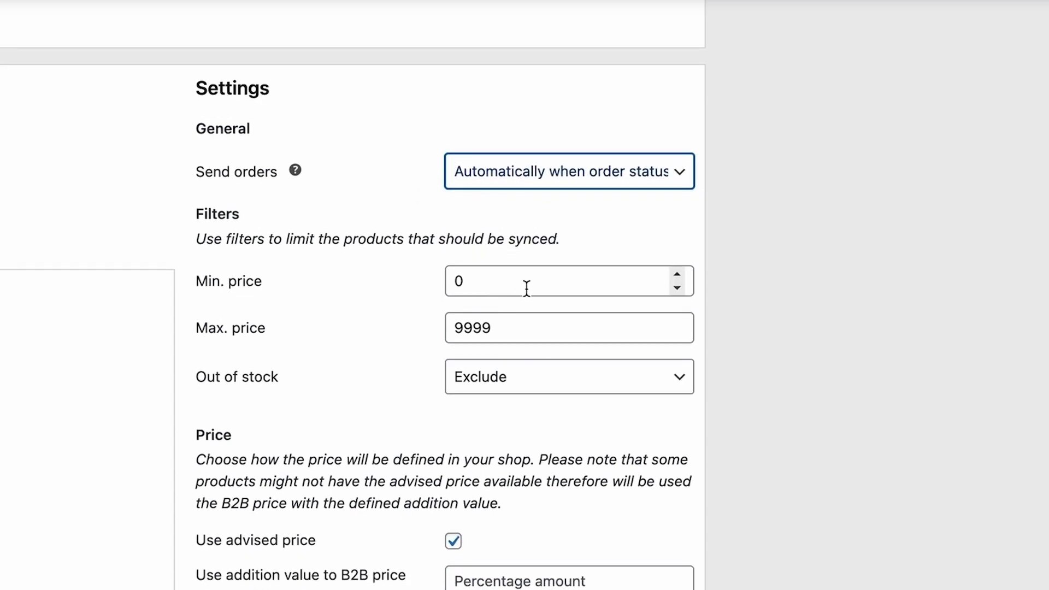
Check the minimum price, maximum price and out-of-stock options in the synchronization filters.
left_click_drag(526, 287, 300, 281)
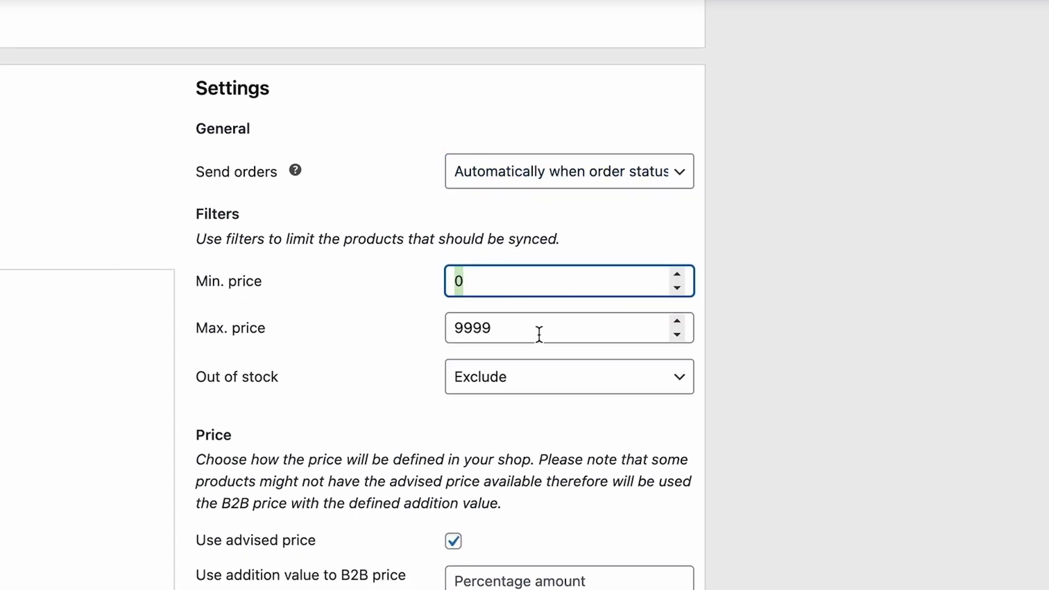
left_click_drag(539, 334, 379, 345)
left_click(510, 382)
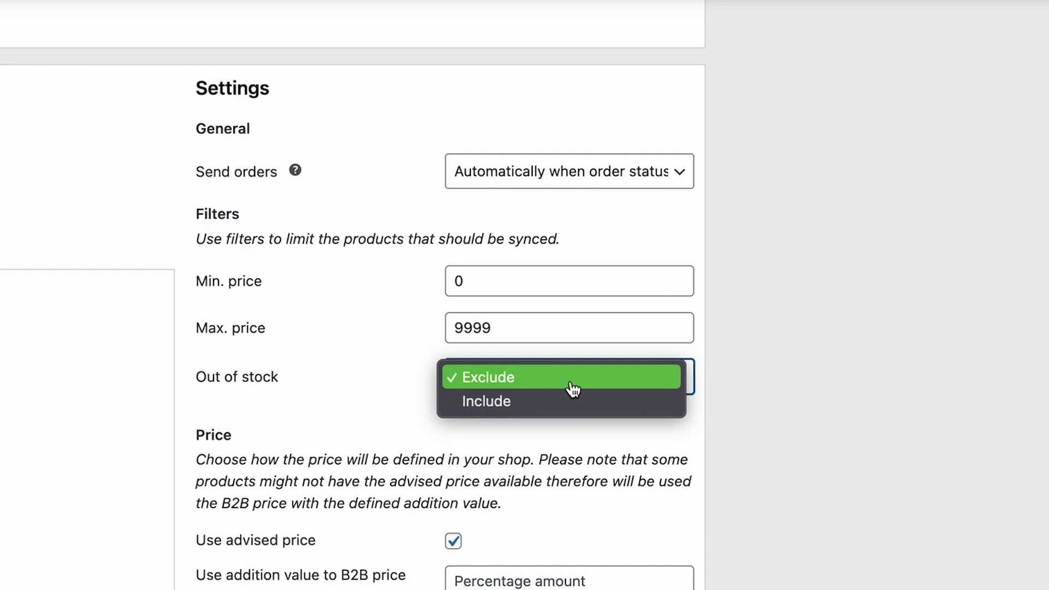
left_click(356, 398)
scroll(442, 417, "down", 1)
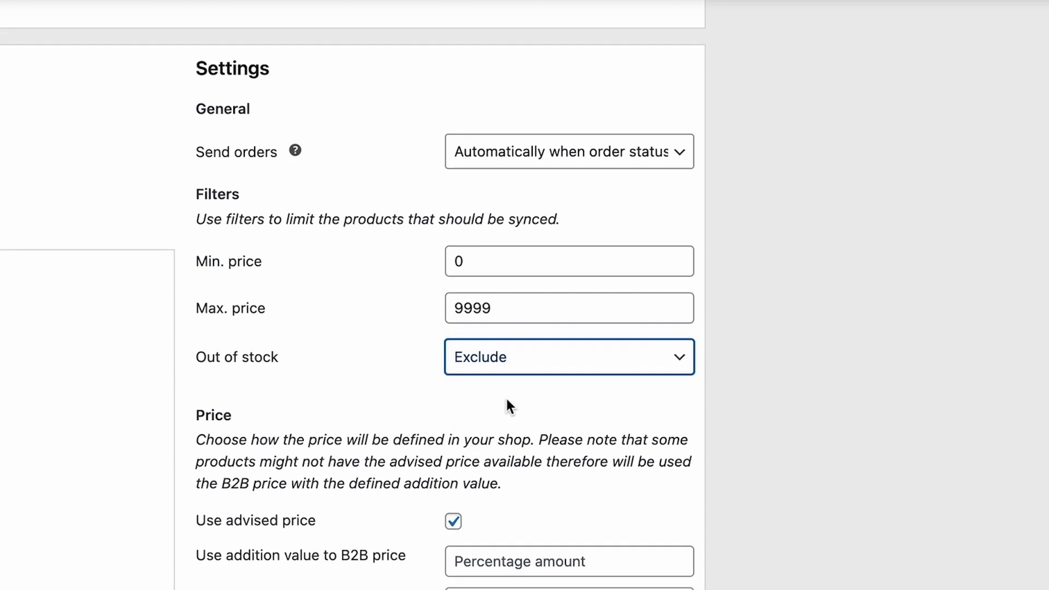
Set the percentage amount added to the B2B price to 2 in the price settings.
scroll(507, 406, "down", 3)
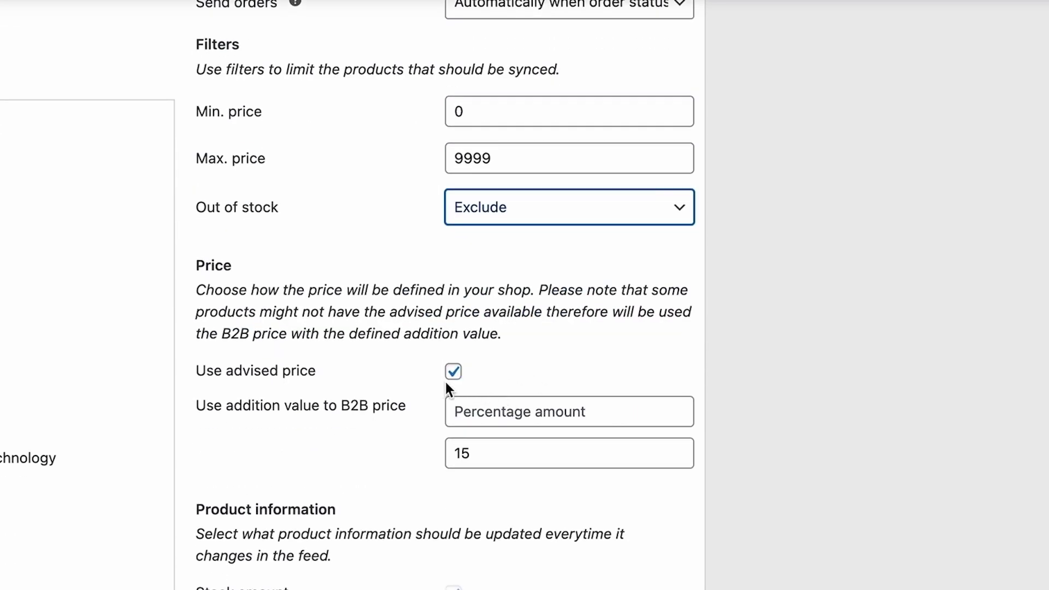
left_click(489, 410)
type("-2")
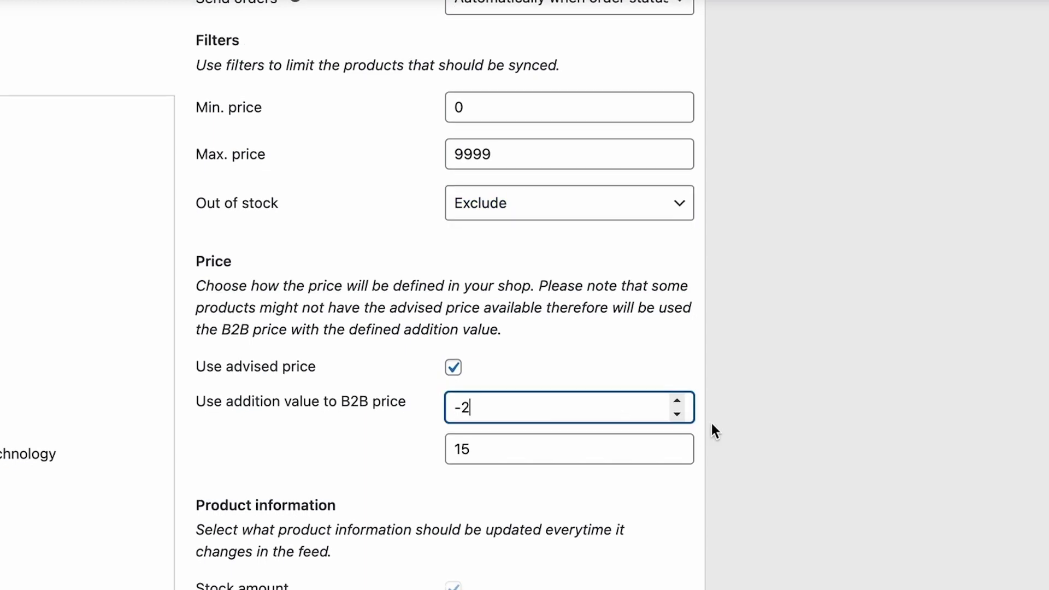
key("BackSpace")
key("BackSpace")
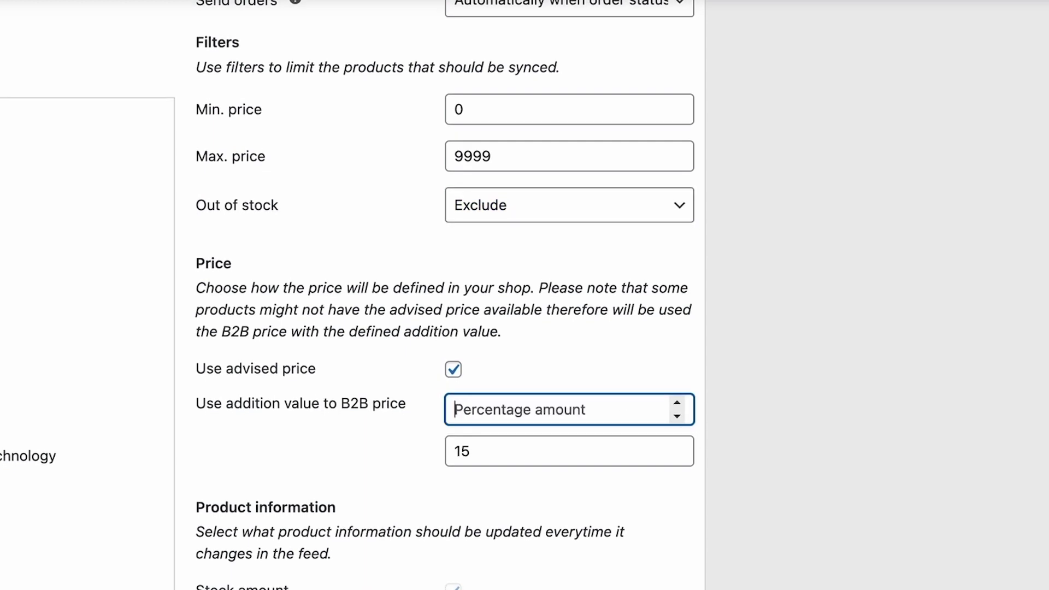
type("2")
left_click(534, 454)
left_click(334, 510)
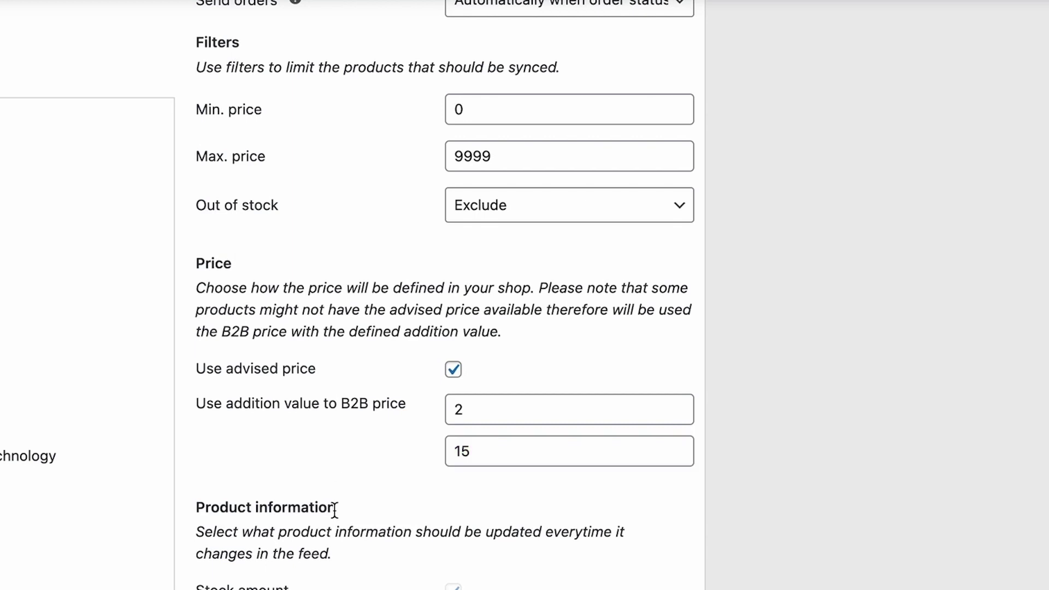
Start the BigBuy synchronization with the chosen category, price and product information settings.
scroll(410, 549, "down", 5)
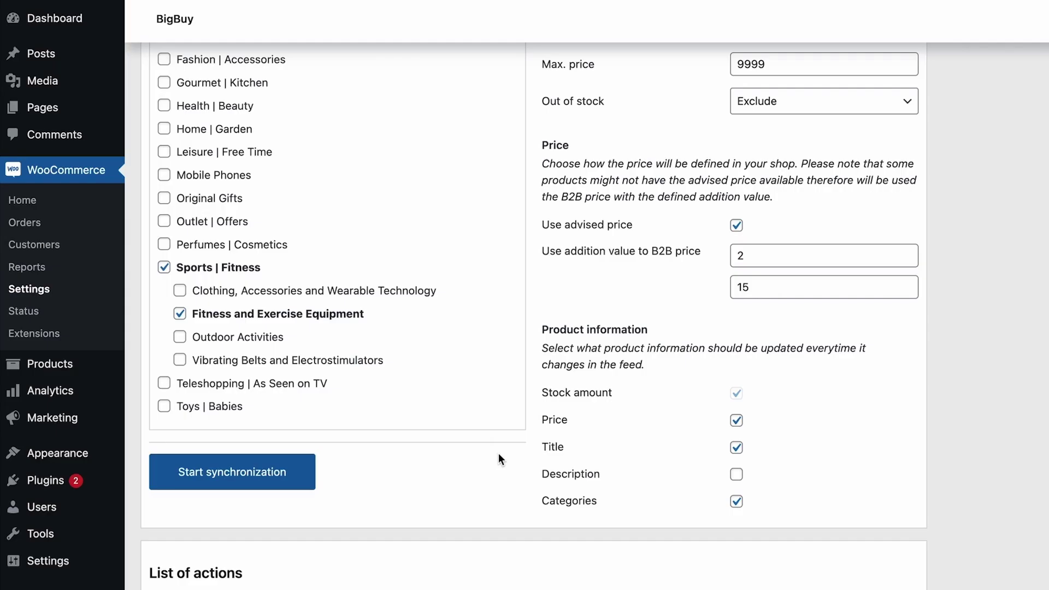
scroll(139, 318, "up", 5)
scroll(502, 458, "down", 2)
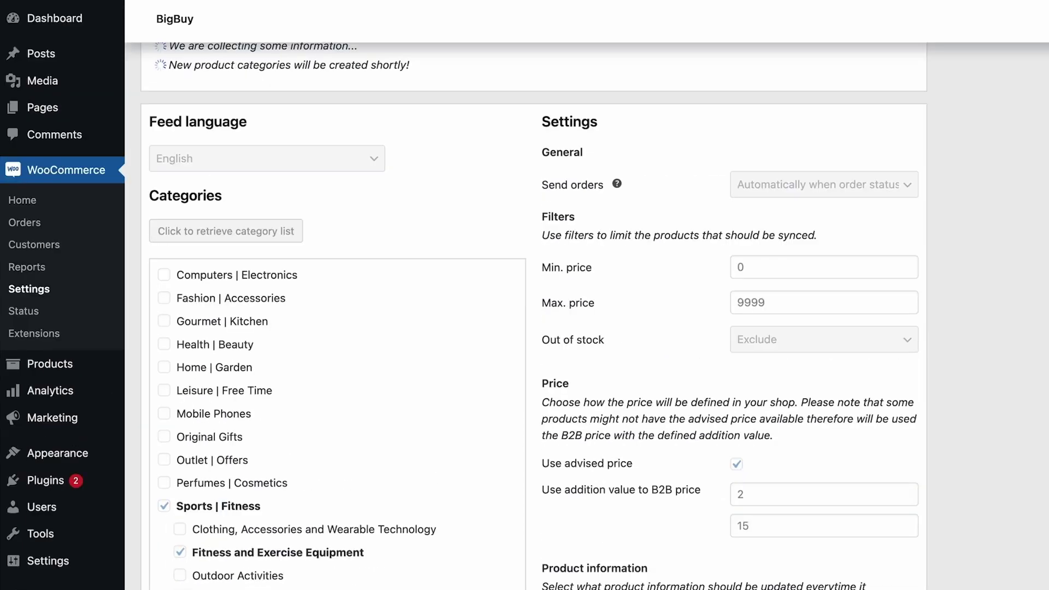
scroll(268, 208, "up", 5)
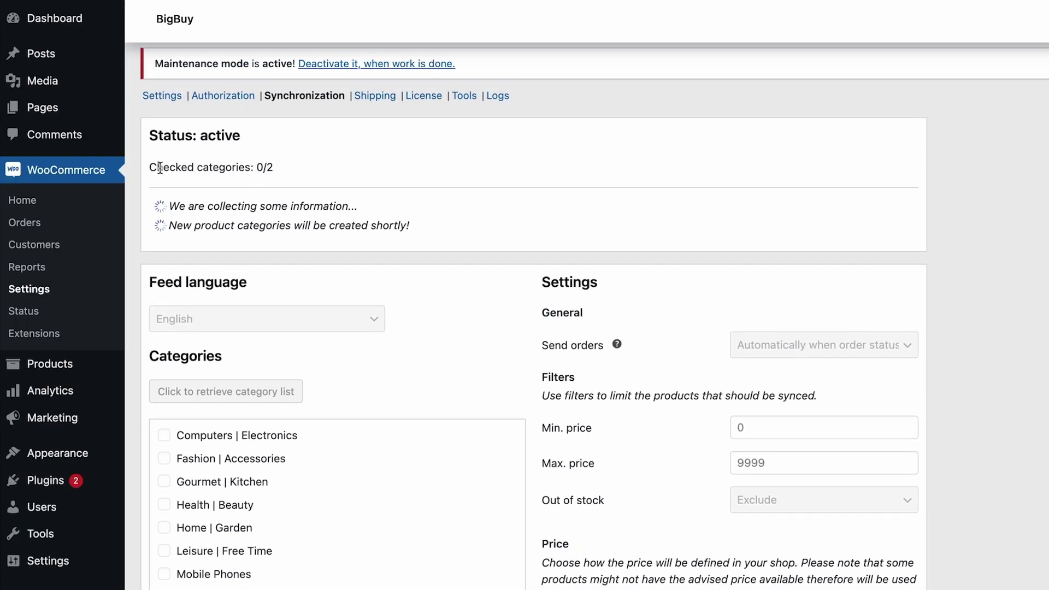
Read the synchronization status, including the checked categories counter and the progress messages.
left_click_drag(151, 167, 421, 236)
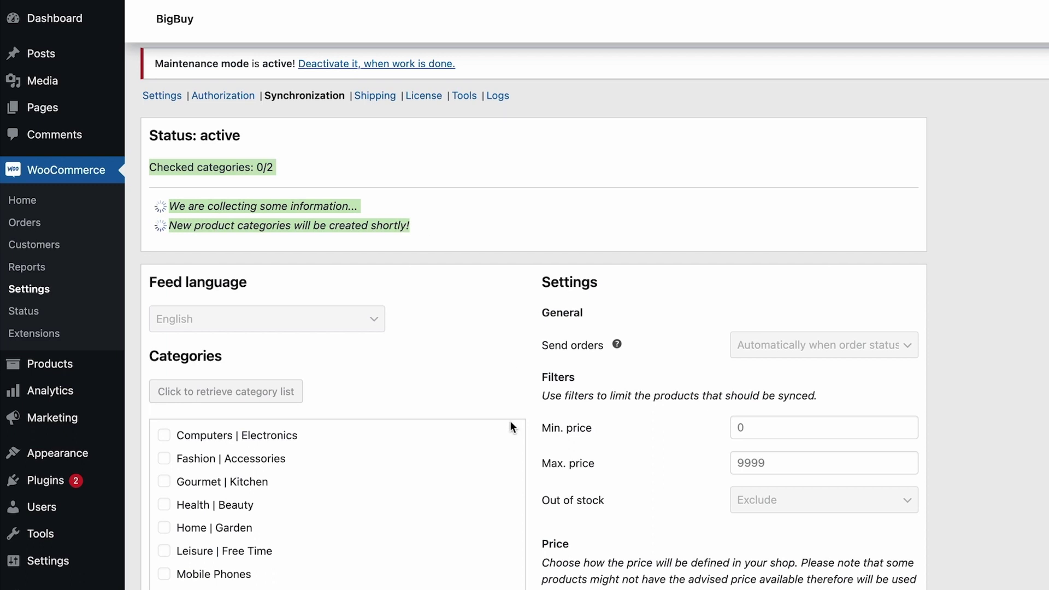
left_click(271, 185)
double_click(264, 167)
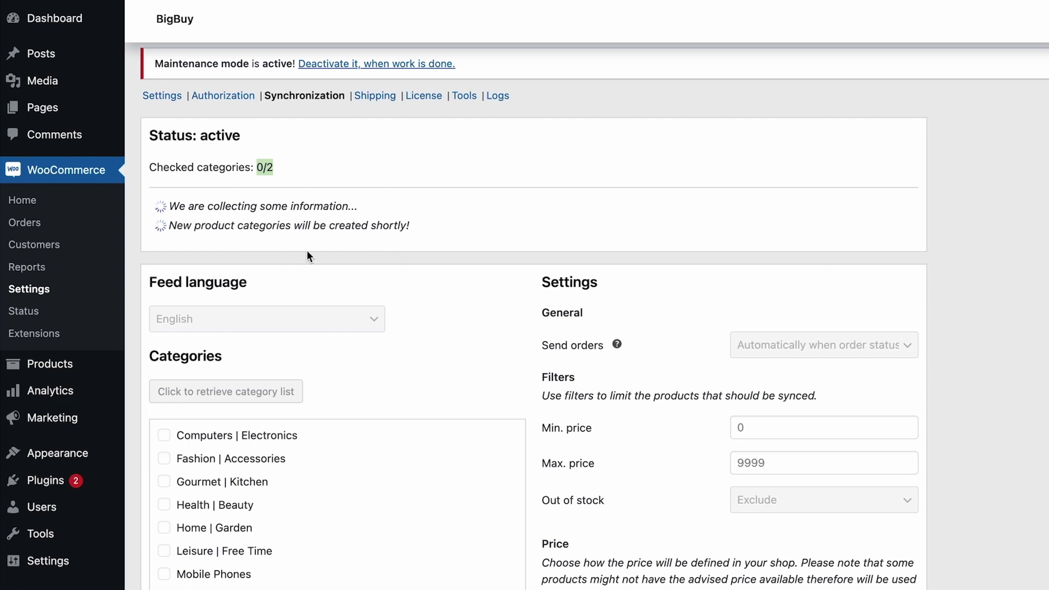
left_click_drag(181, 167, 275, 167)
left_click_drag(169, 205, 350, 216)
left_click(345, 238)
left_click_drag(169, 225, 371, 225)
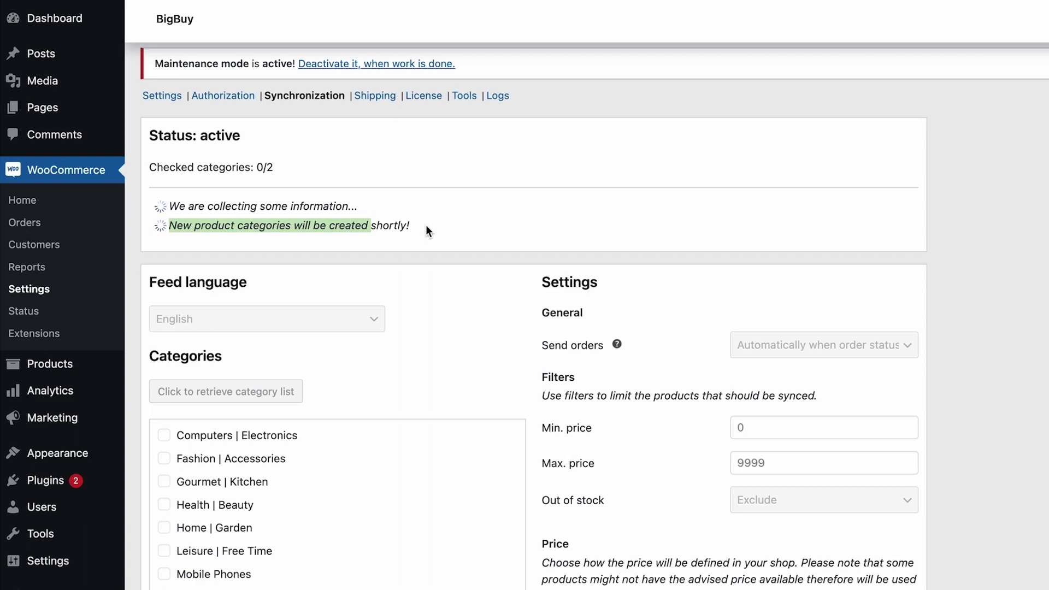
Examine the list of synchronization actions, focusing on the create_product_category action and its priority.
scroll(555, 550, "down", 8)
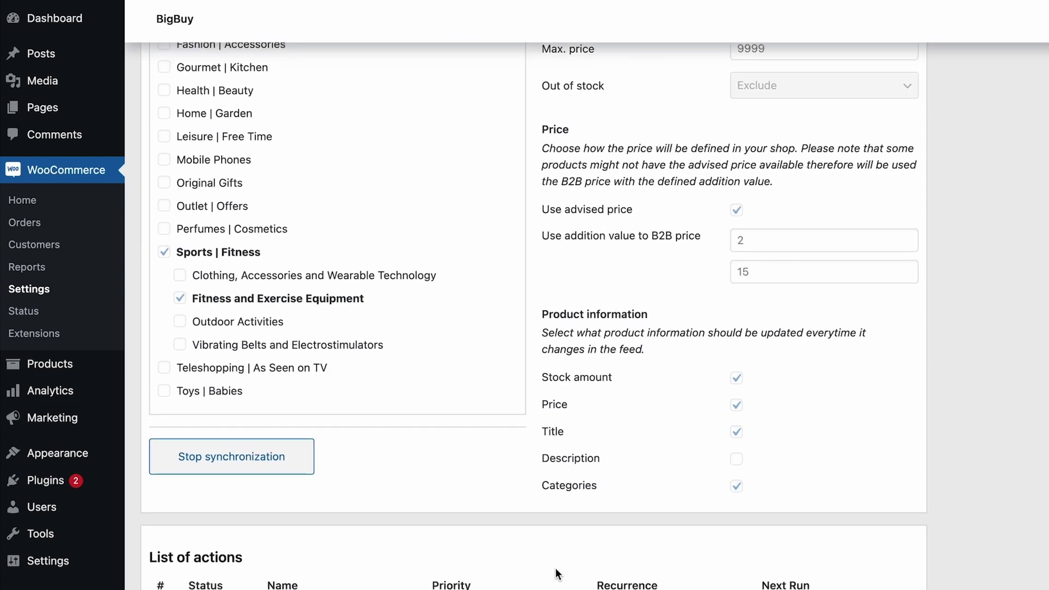
scroll(555, 568, "down", 8)
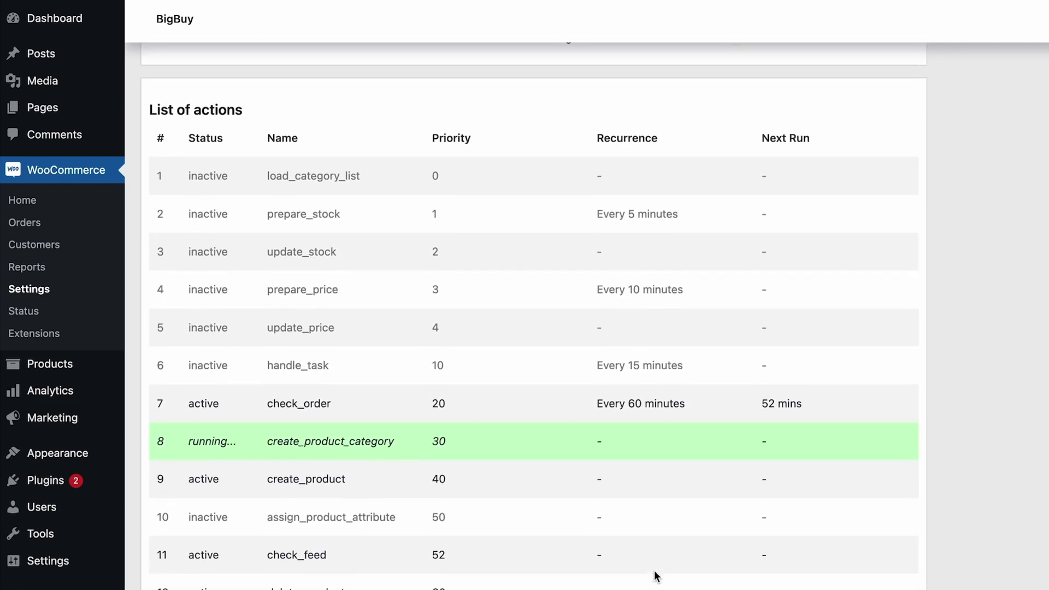
left_click_drag(267, 444, 585, 445)
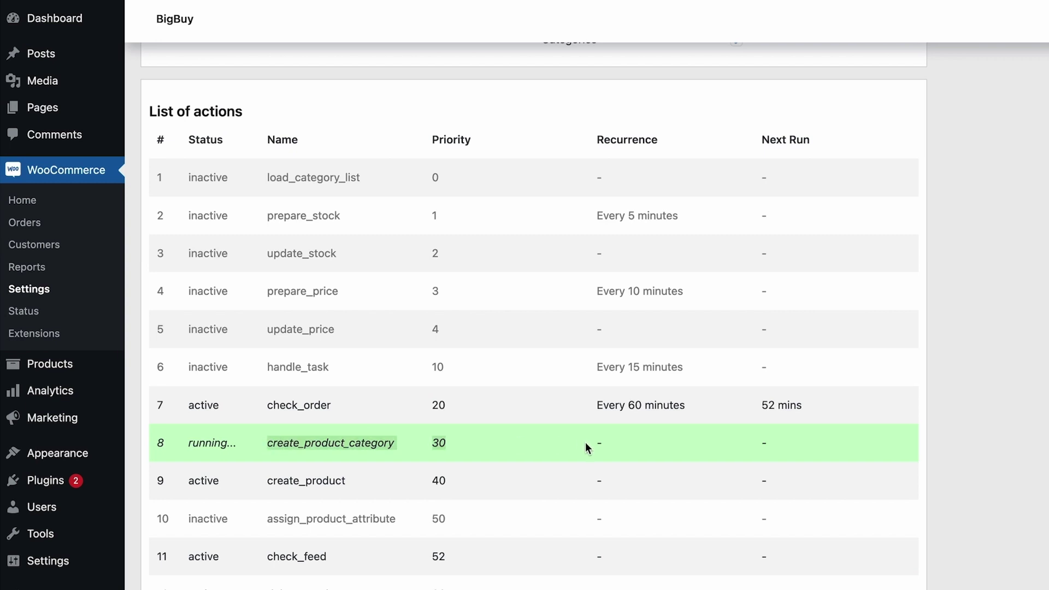
left_click(450, 444)
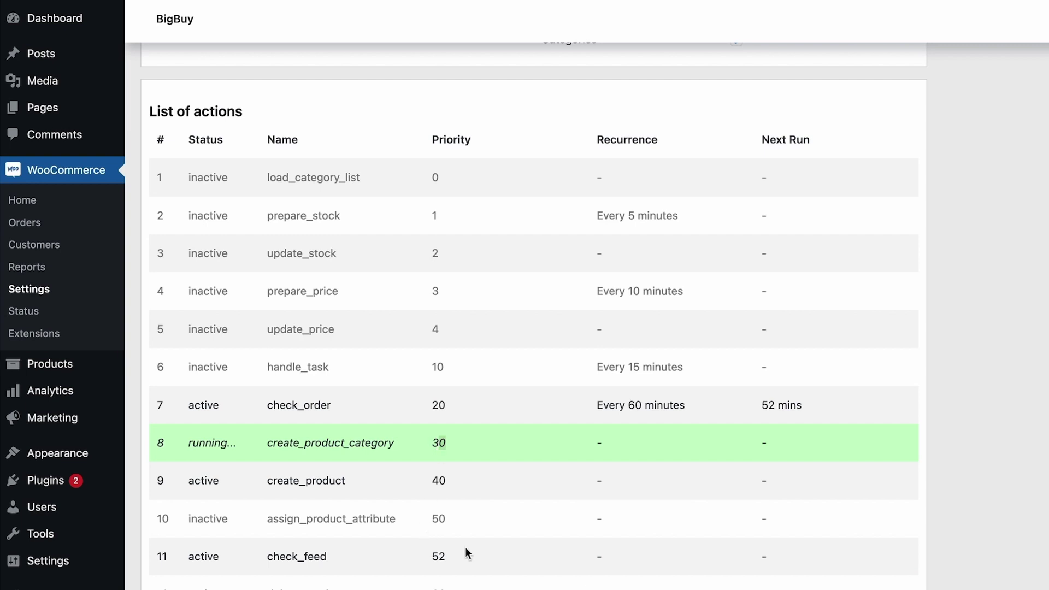
scroll(499, 587, "up", 3)
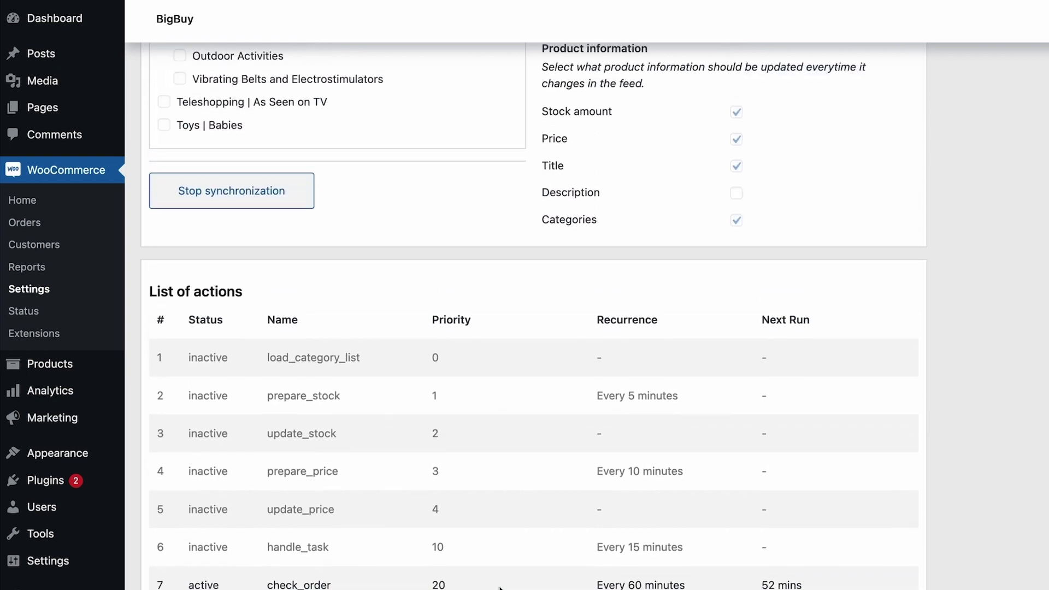
scroll(500, 587, "down", 1)
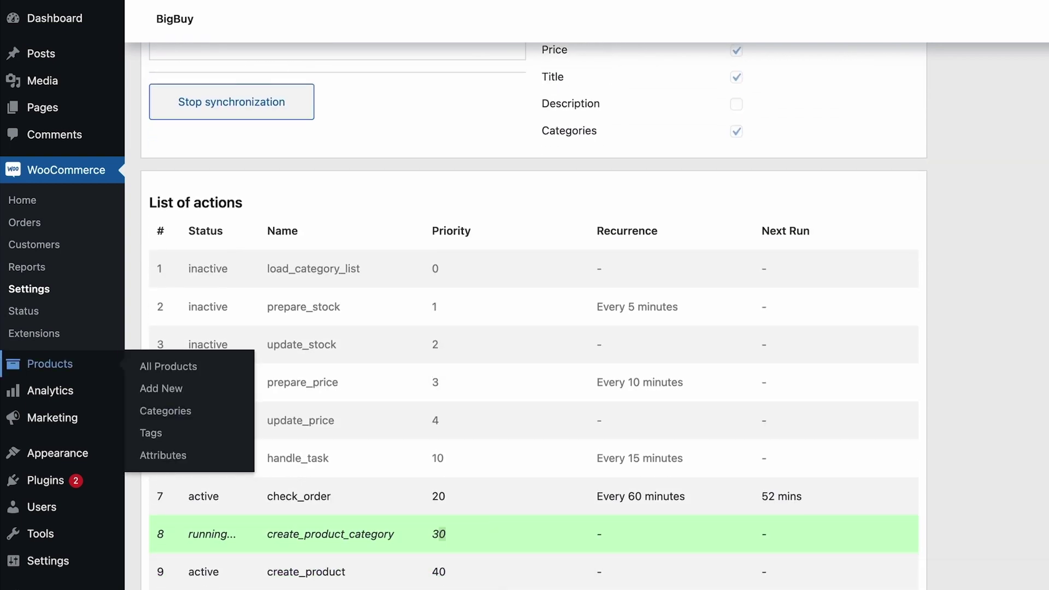
Open the product list in the admin area and visit the public storefront.
left_click(50, 364)
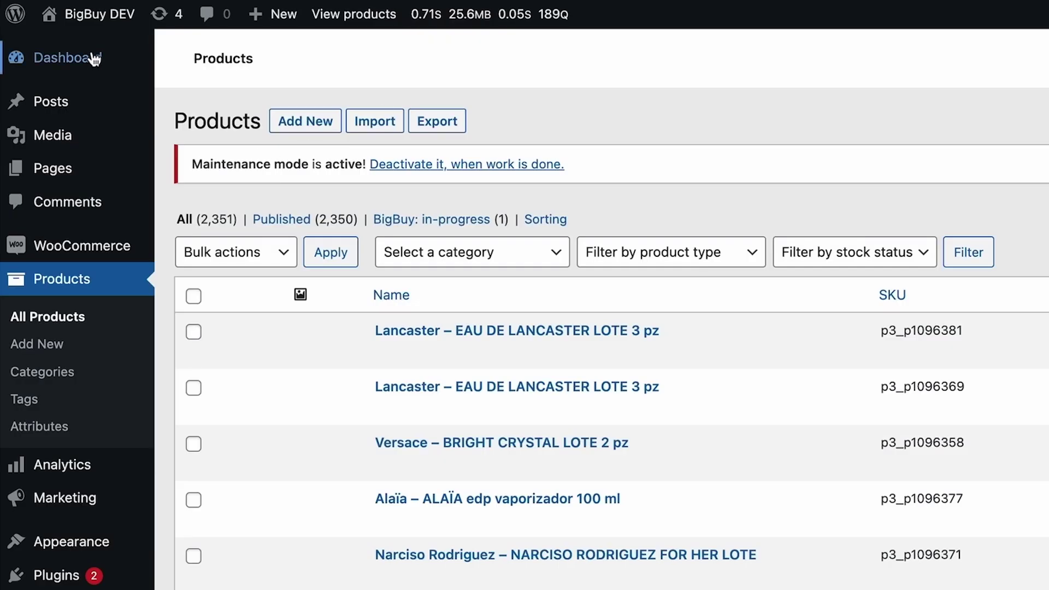
mouse_move(94, 15)
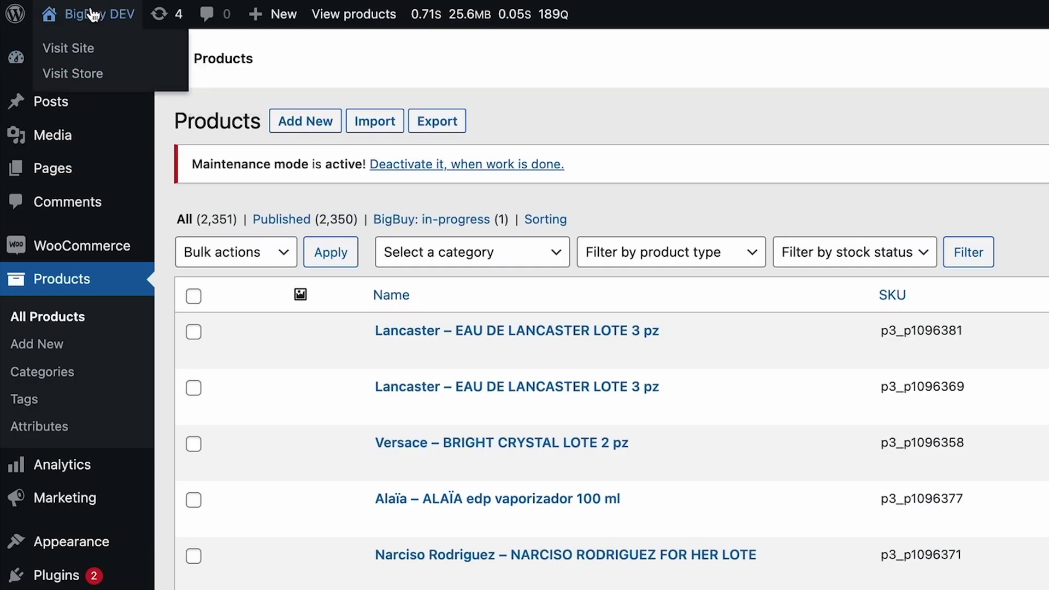
left_click(94, 50)
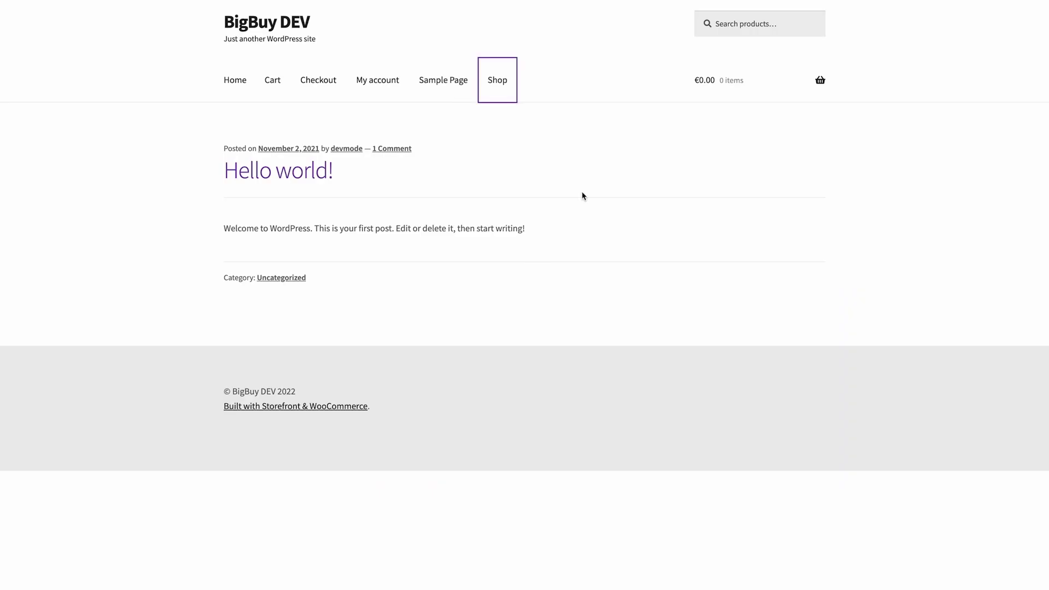
Go to page 4 of the shop and add one "Adolfo Dominguez – AGUA FRESCA LOTE 2 pz" to the cart.
scroll(573, 304, "down", 6)
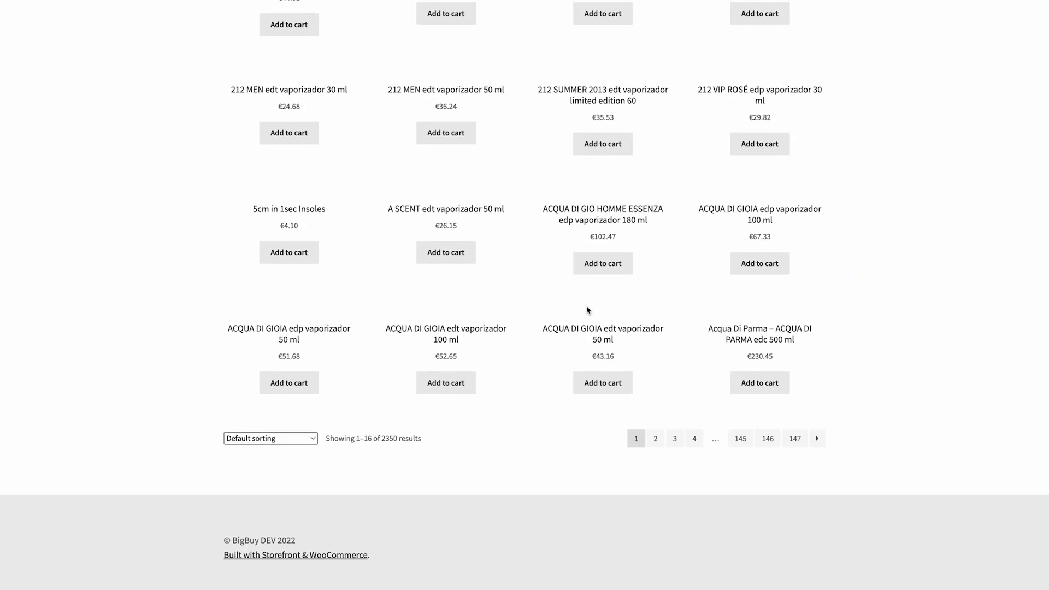
left_click(693, 438)
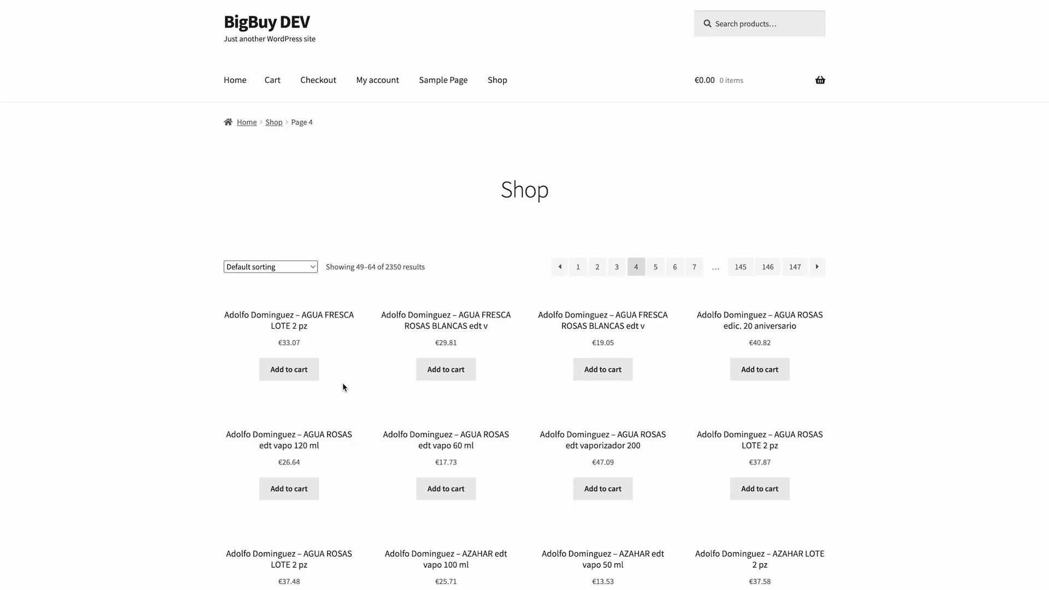
left_click(278, 325)
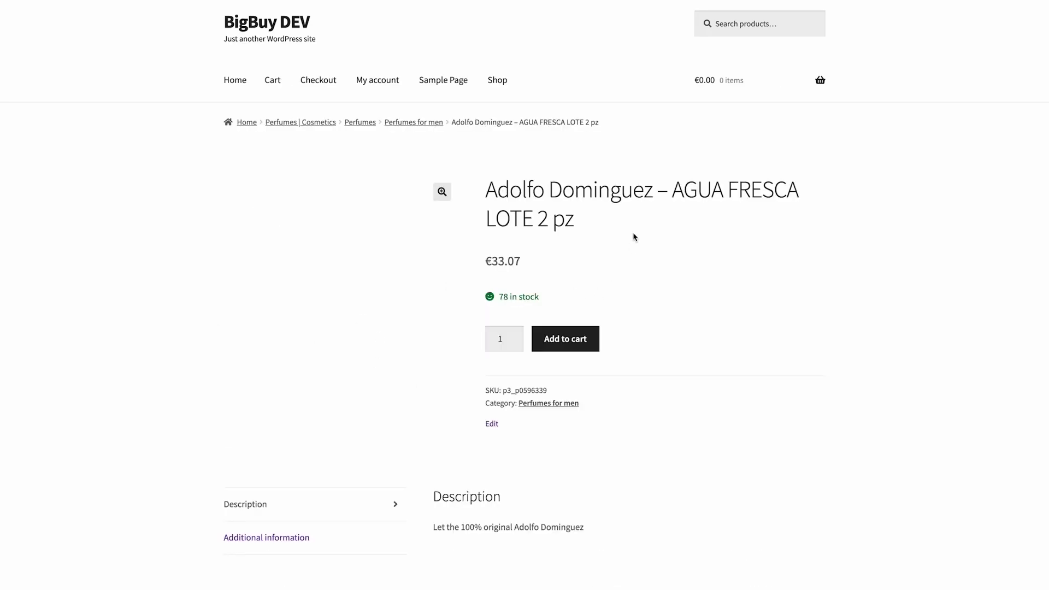
left_click(564, 339)
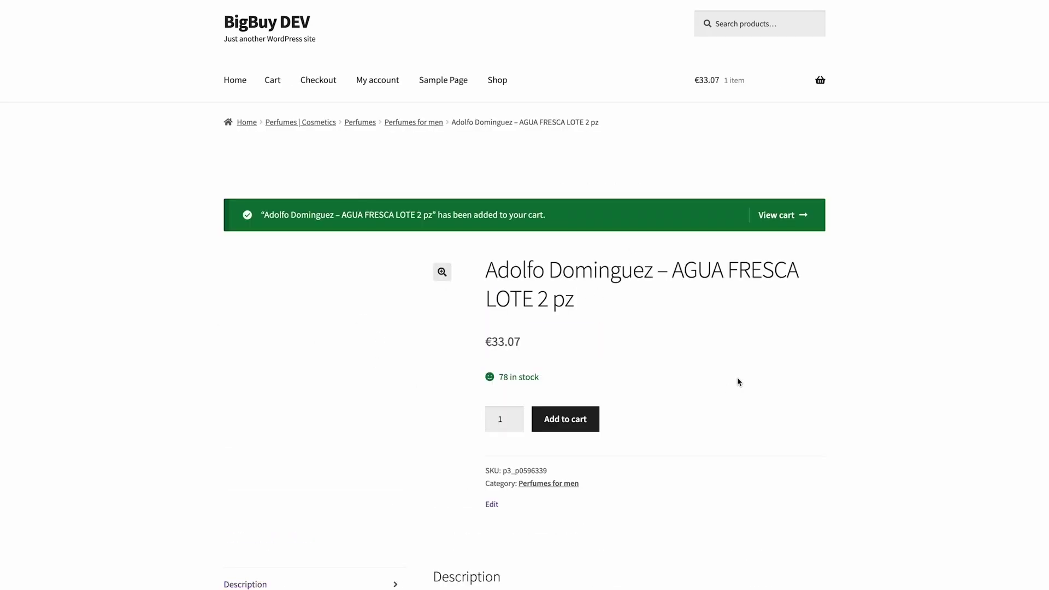
Proceed to checkout and place the order with Normal fast shipping and cash on delivery.
mouse_move(735, 88)
left_click(719, 235)
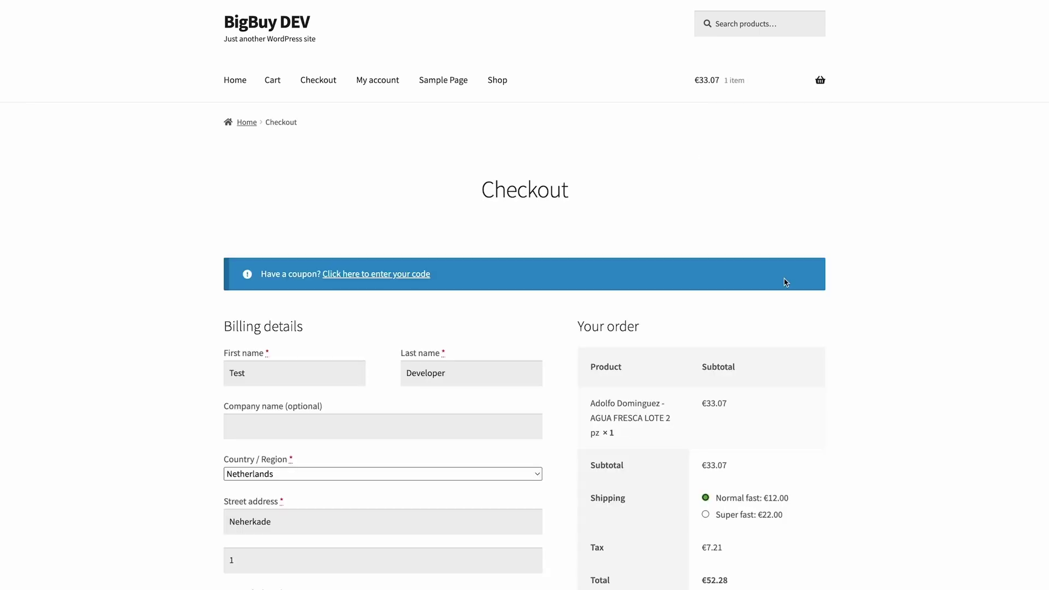
scroll(776, 284, "down", 5)
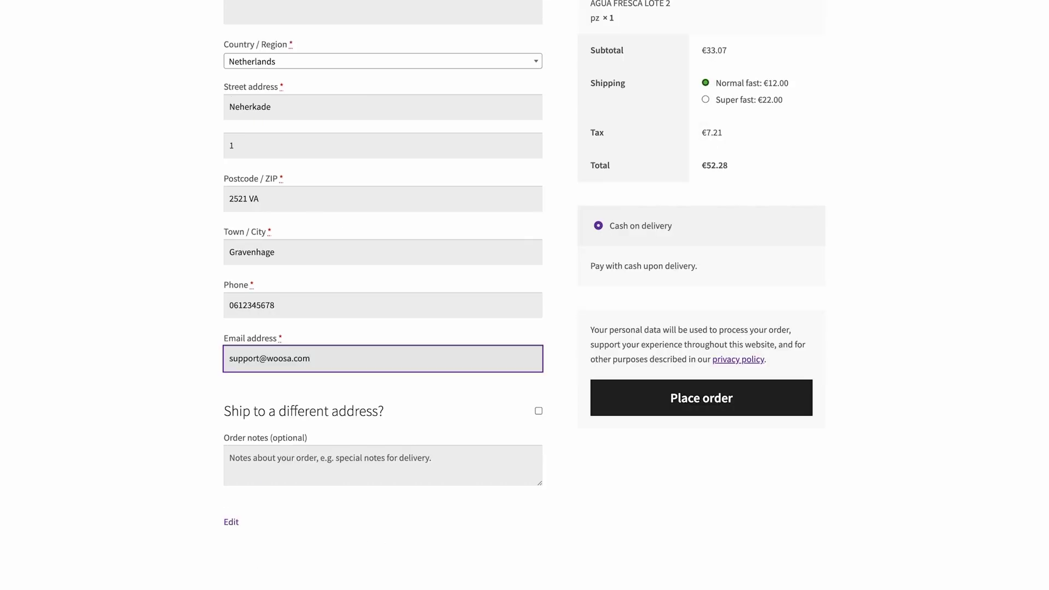
left_click(702, 410)
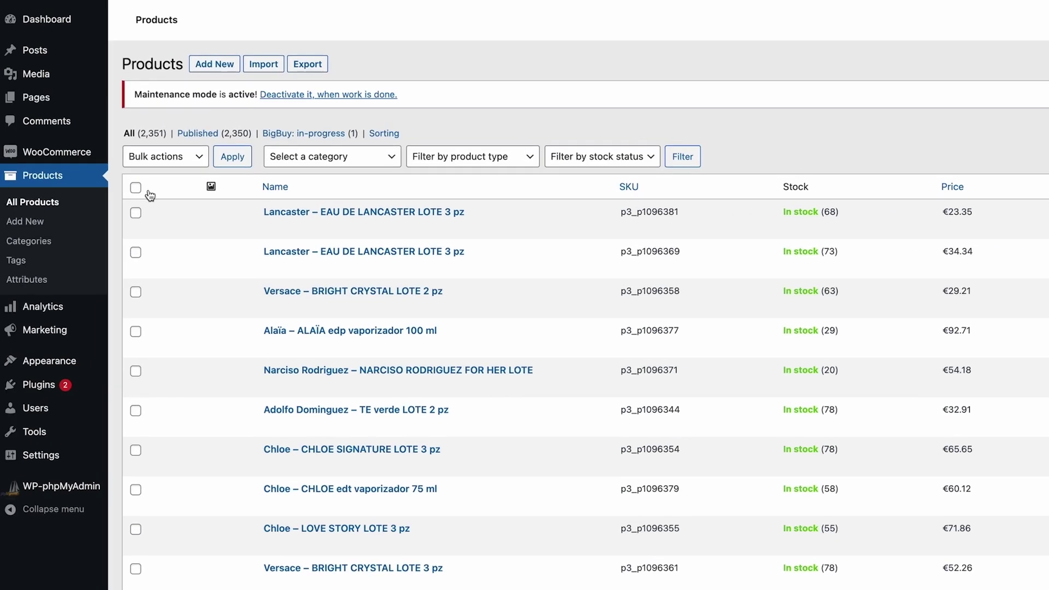
Open the WooCommerce orders list and check the status of the newest order.
mouse_move(54, 154)
left_click(134, 176)
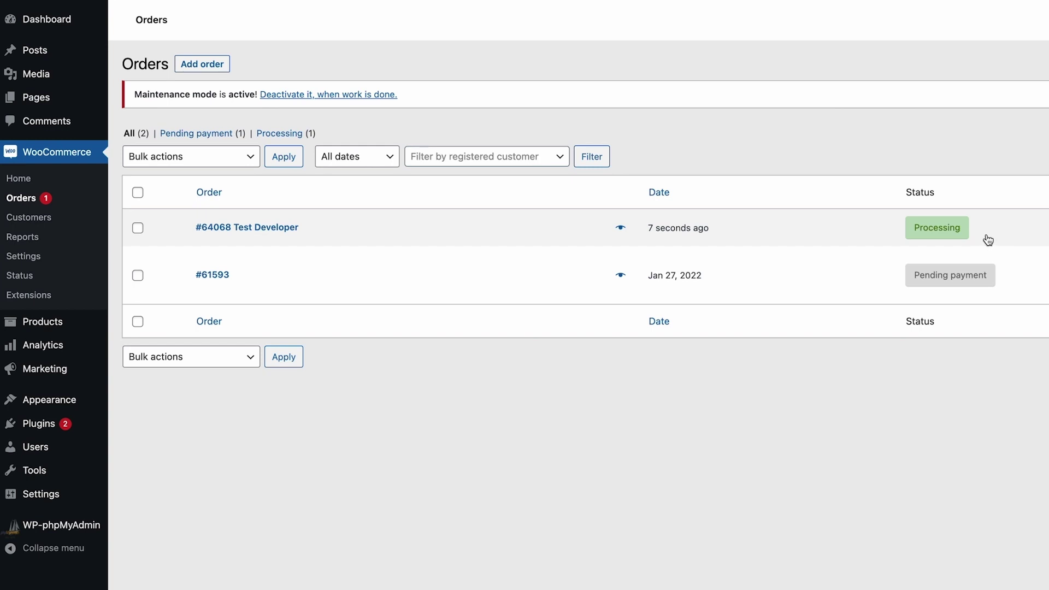
mouse_move(956, 239)
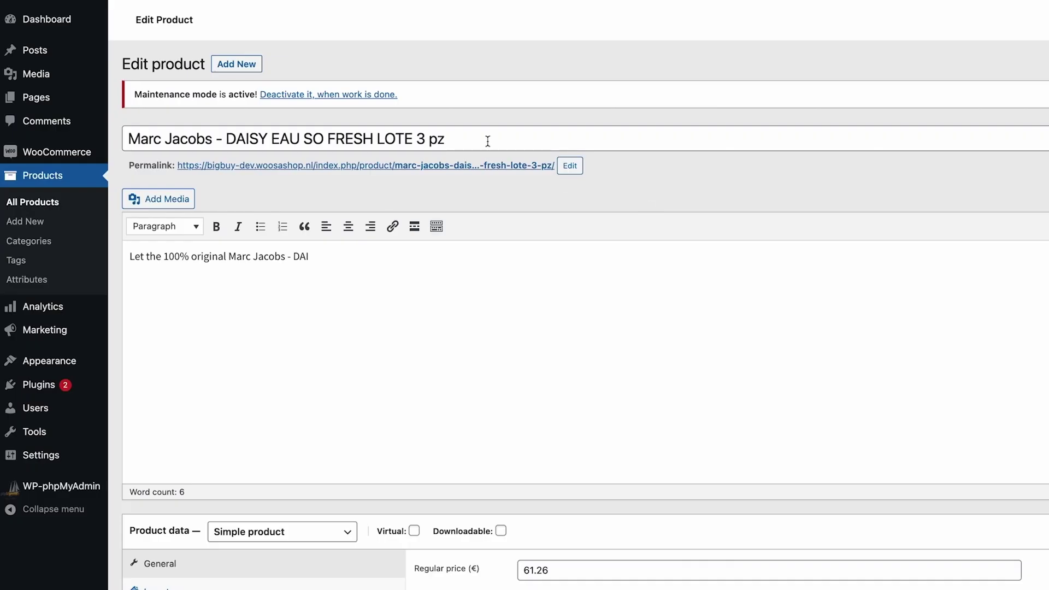
Shorten the product title to "Marc Jacobs - DAISY EAU SO FRESH LOTE 3" by removing "pz".
left_click(487, 140)
left_click_drag(521, 138, 145, 140)
left_click(528, 139)
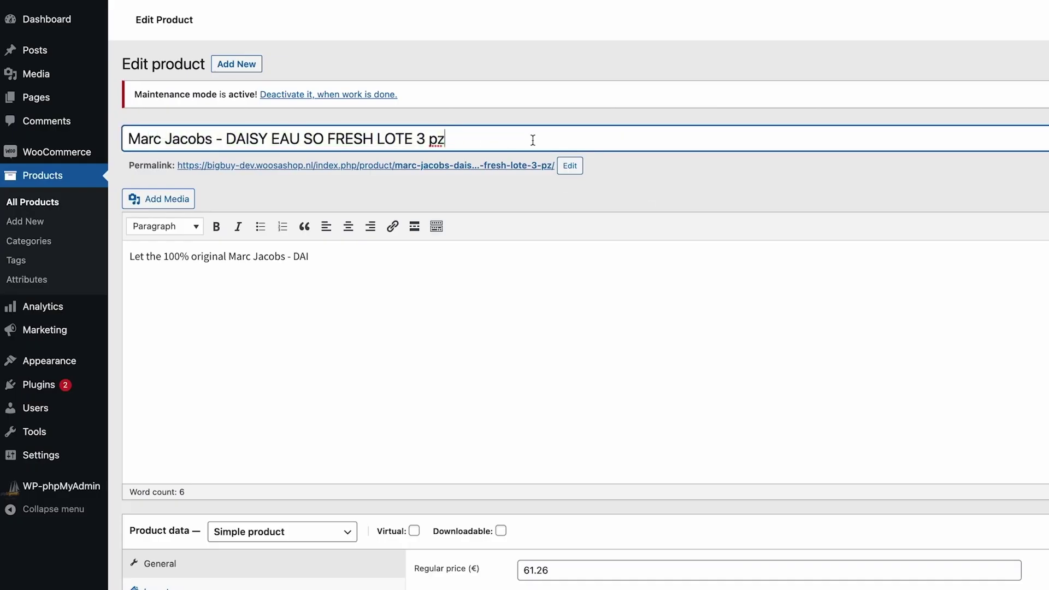
key("BackSpace")
key("BackSpace")
left_click(382, 320)
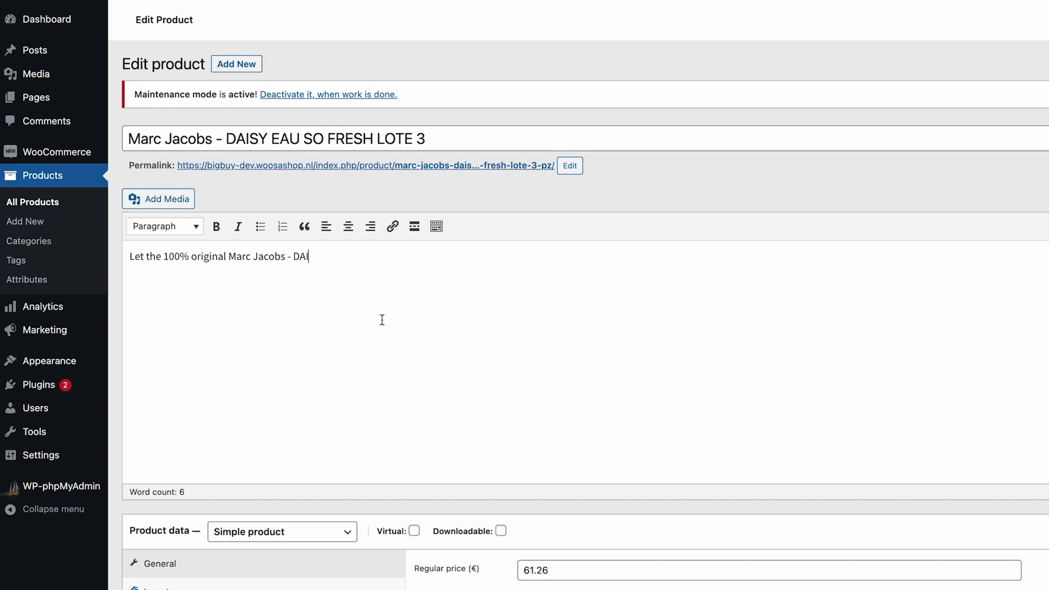
Review the product's description, regular price and attributes on its edit page.
left_click_drag(382, 318, 74, 255)
left_click(351, 310)
scroll(351, 333, "down", 7)
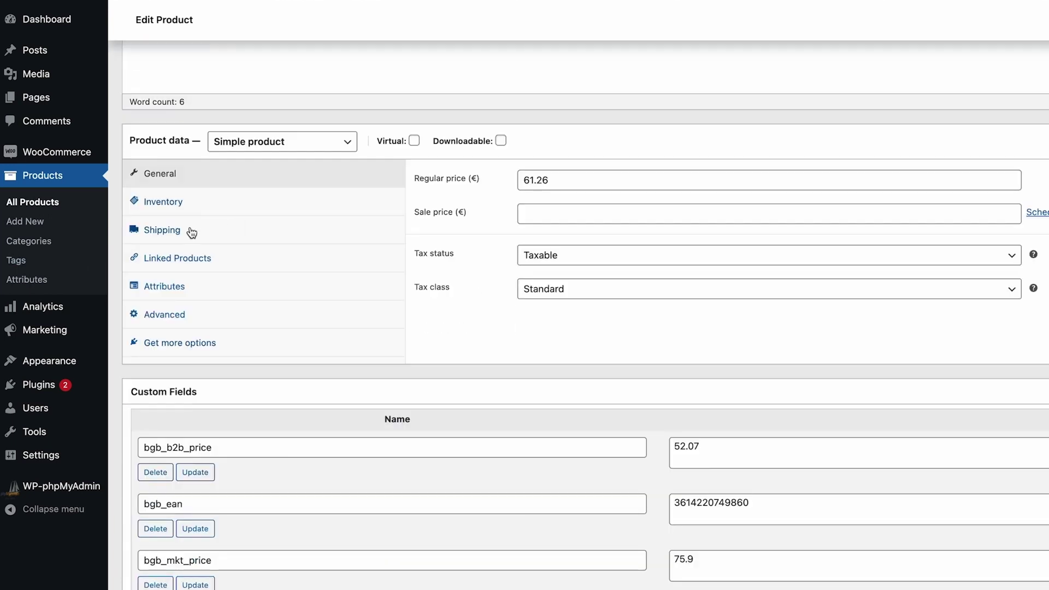
left_click(632, 182)
left_click(192, 290)
Examine the product's BigBuy custom fields, from the B2B price and EAN through to stock, VAT and weight.
scroll(440, 426, "down", 4)
left_click(841, 204)
left_click(814, 271)
left_click(802, 316)
left_click(780, 380)
left_click(763, 437)
left_click(686, 258)
double_click(686, 257)
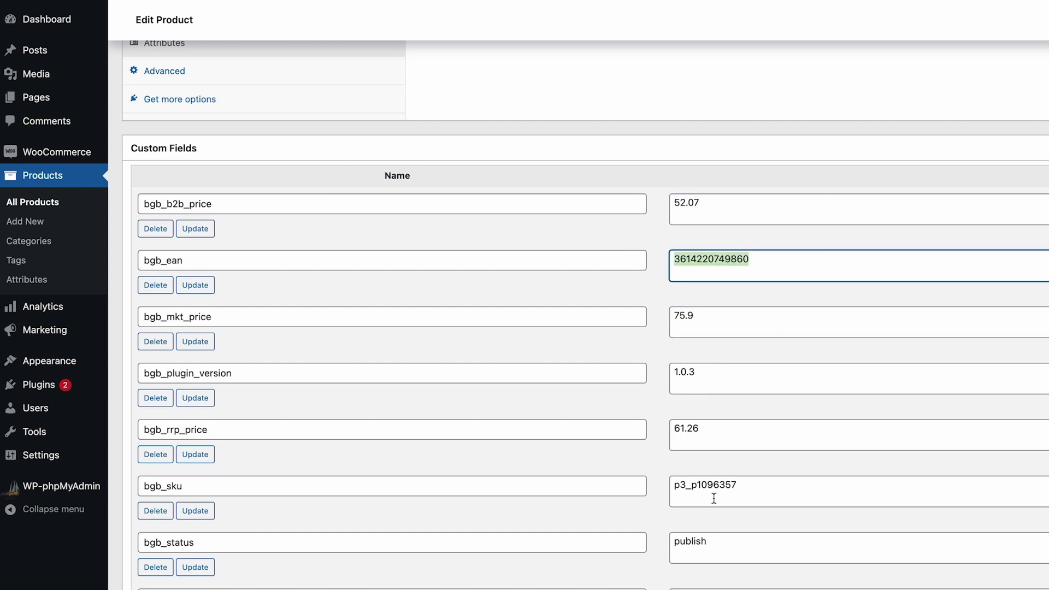
scroll(744, 534, "down", 1)
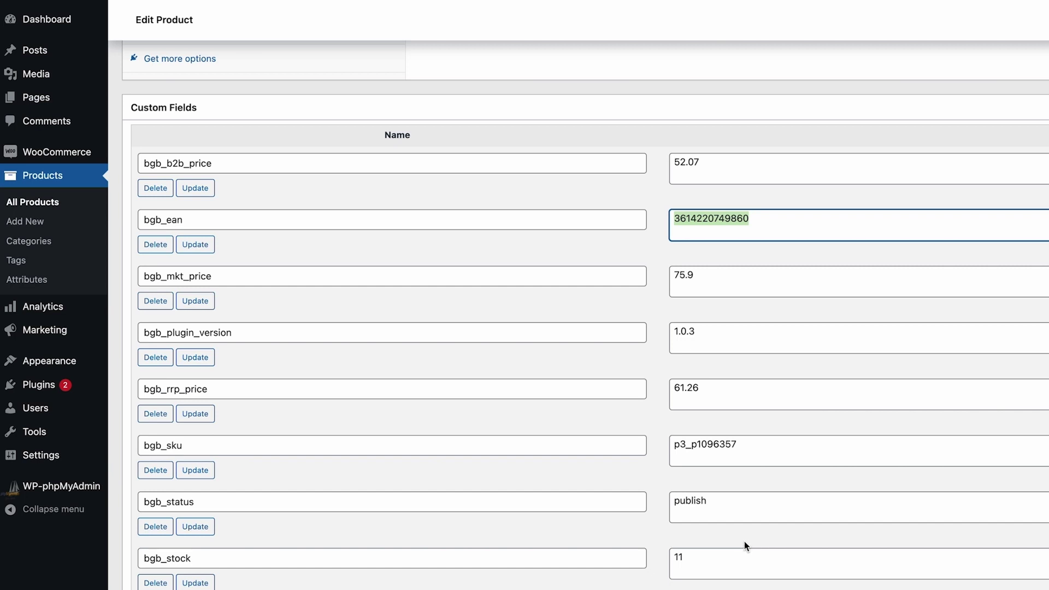
scroll(744, 540, "down", 10)
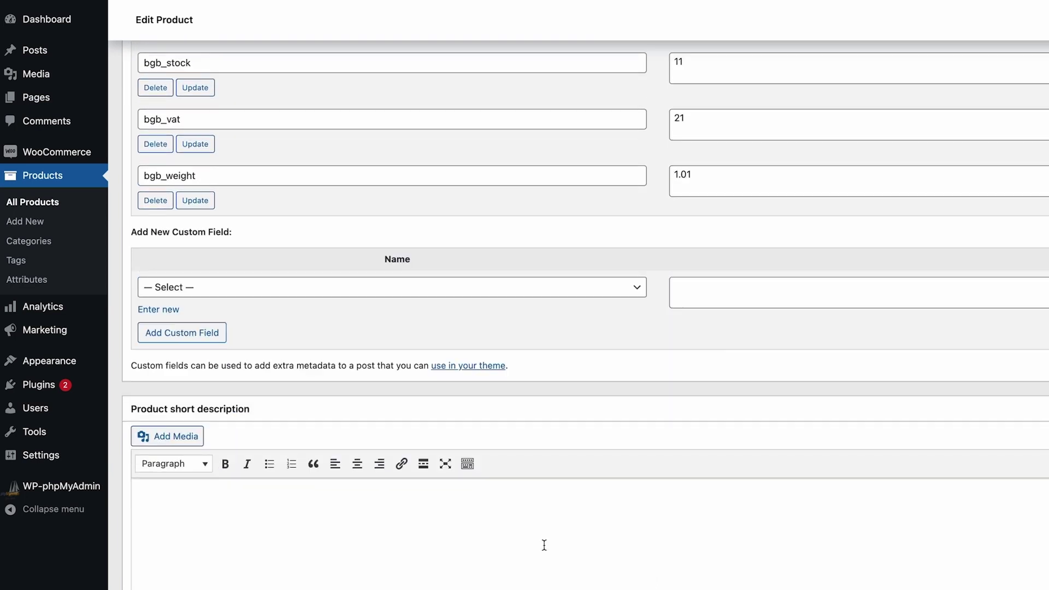
Look over the product tags, image and gallery sections, and go through the rest of the edit page again.
scroll(634, 557, "up", 15)
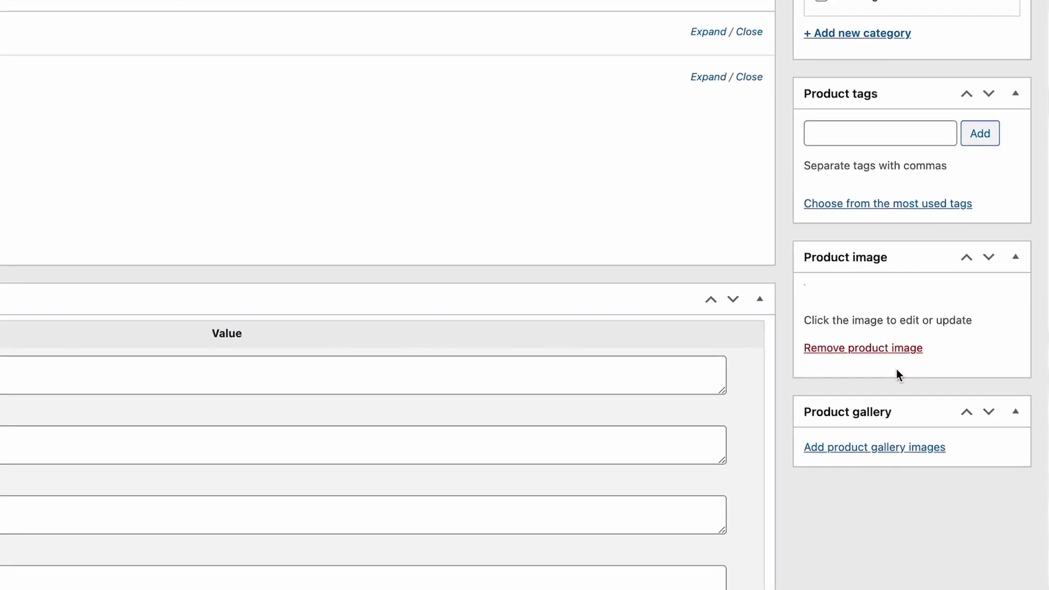
scroll(372, 221, "up", 2)
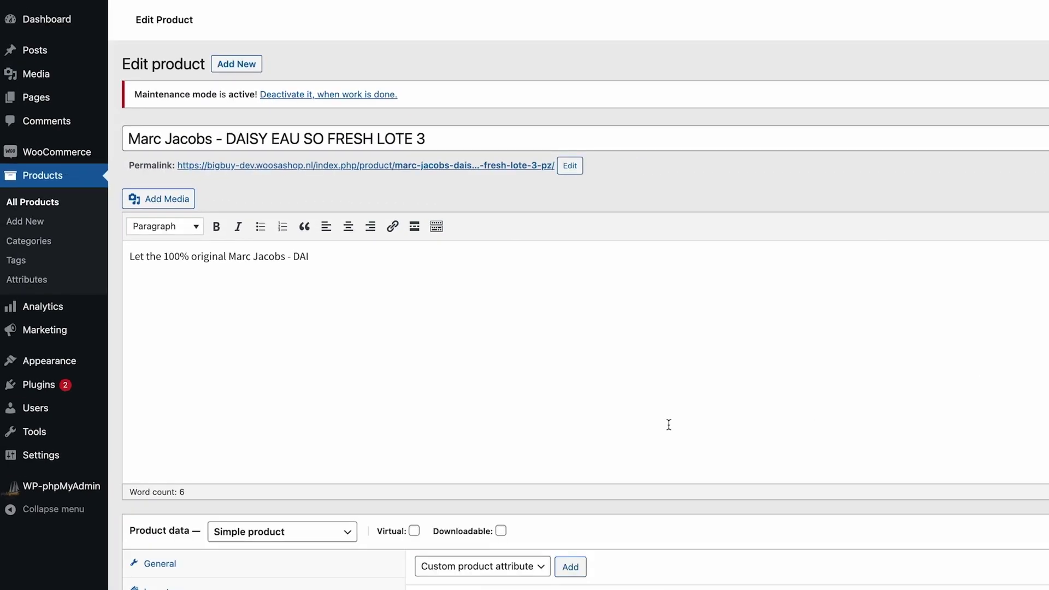
scroll(787, 508, "down", 8)
scroll(702, 489, "down", 12)
scroll(703, 490, "up", 9)
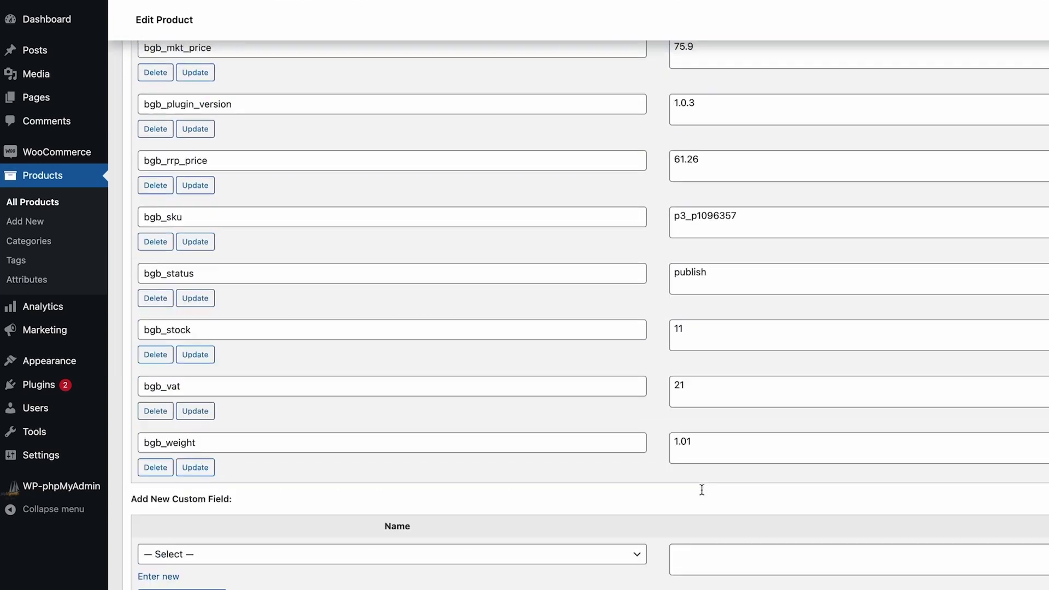